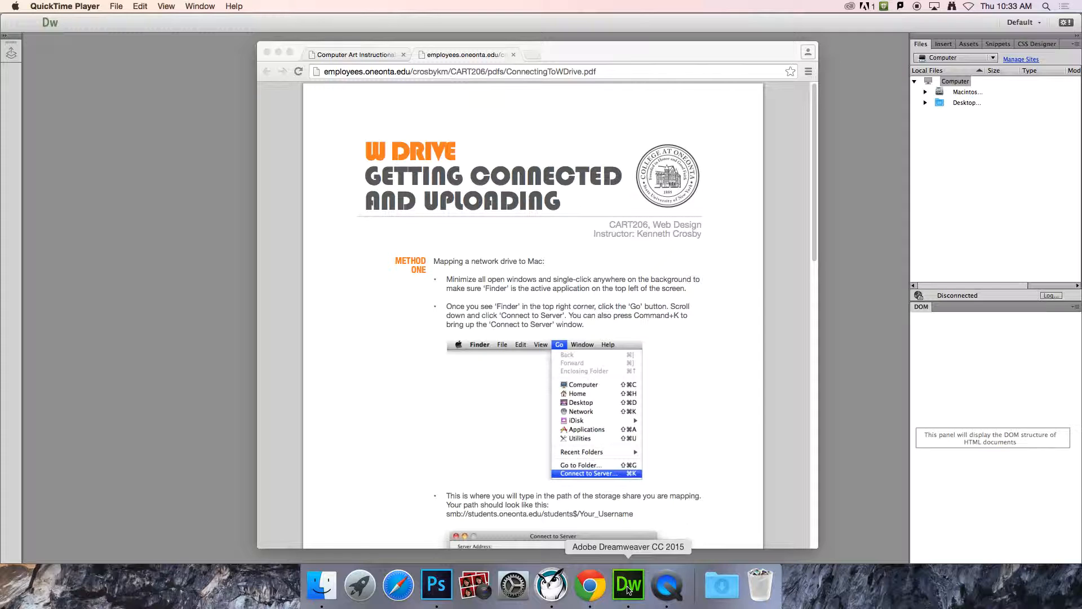
Step: Check the course projects page, then read the Method Two Dreamweaver steps in ConnectingToWDrive.pdf
left_click(369, 55)
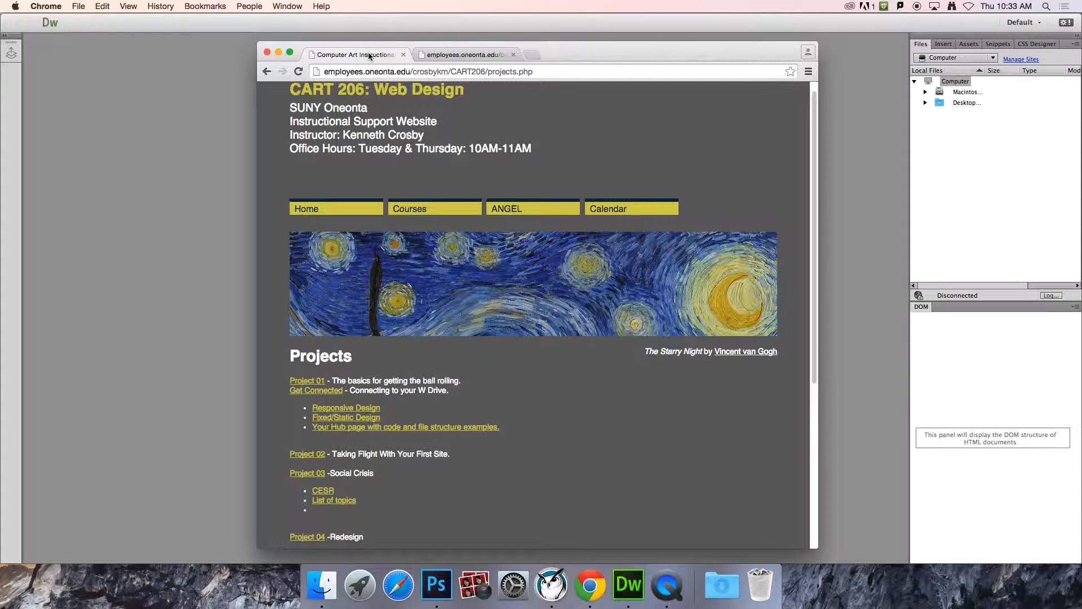
left_click(322, 395)
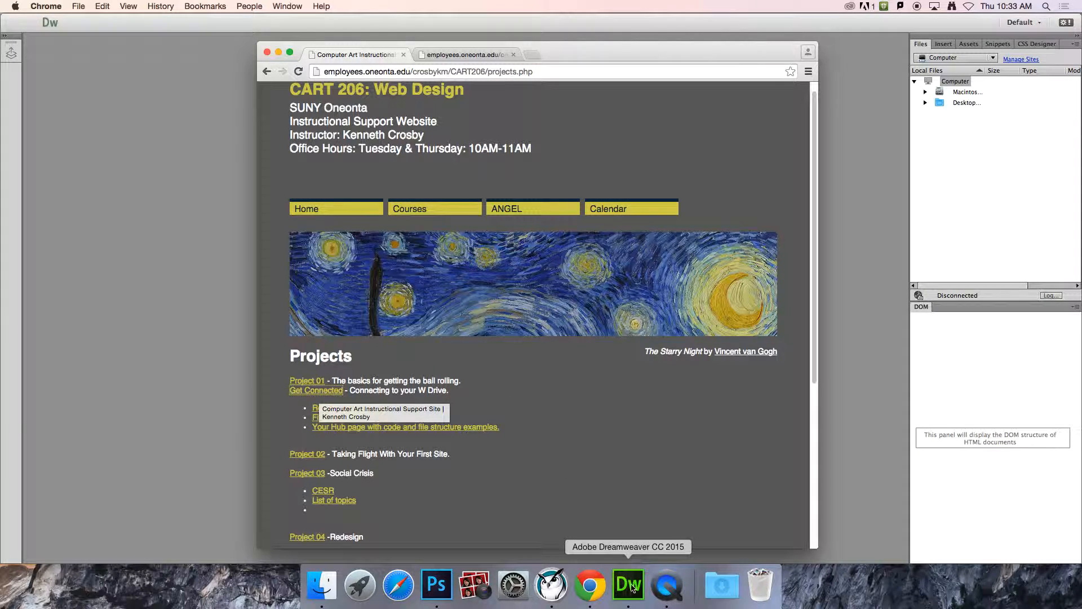
left_click(481, 55)
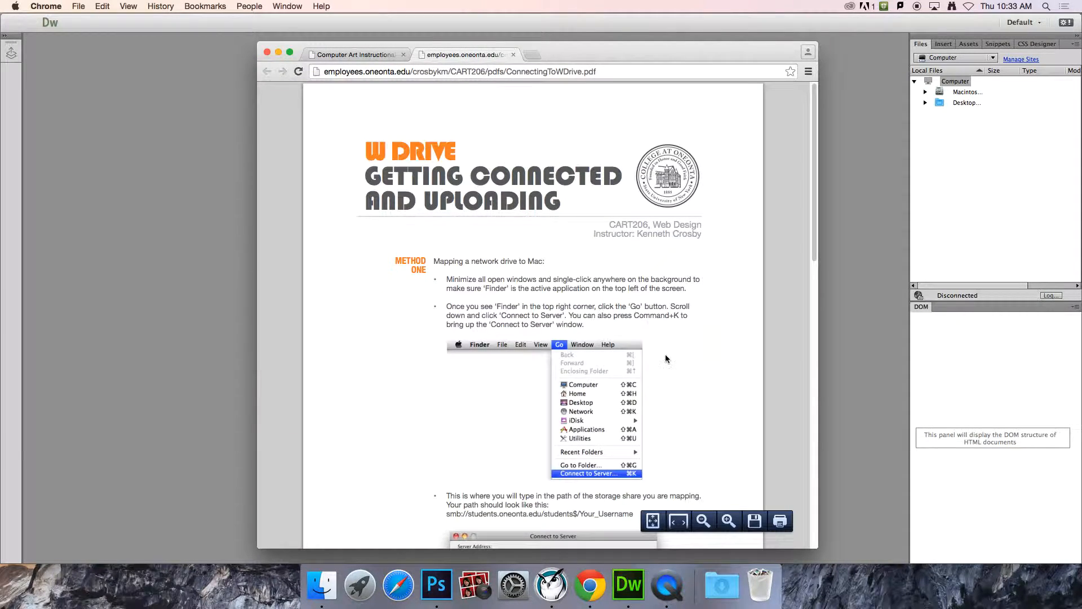
scroll(667, 349, "down", 15)
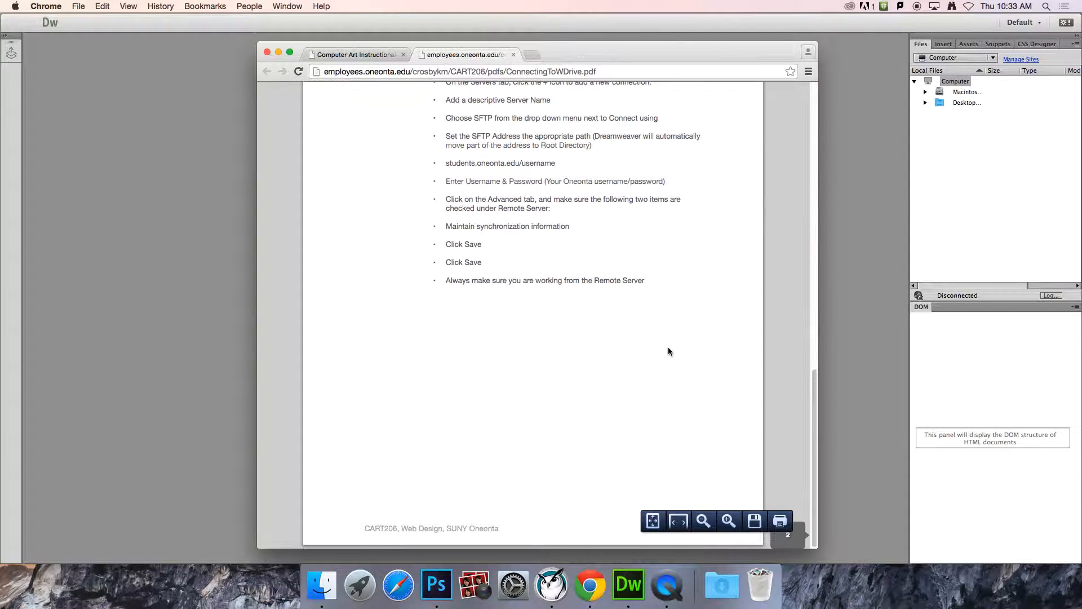
scroll(669, 351, "up", 10)
scroll(669, 351, "down", 5)
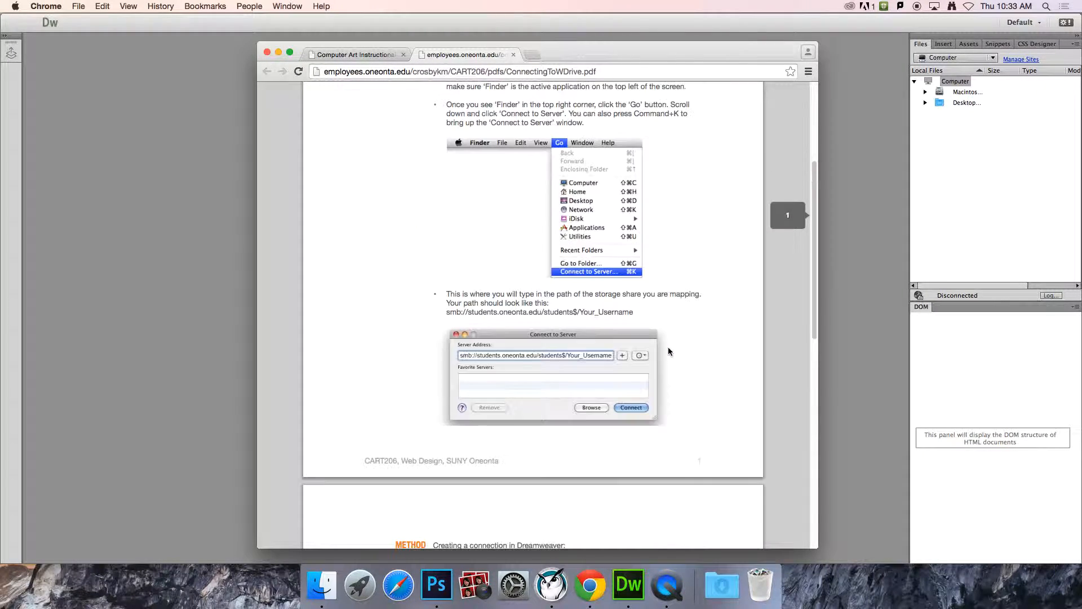
scroll(669, 350, "down", 3)
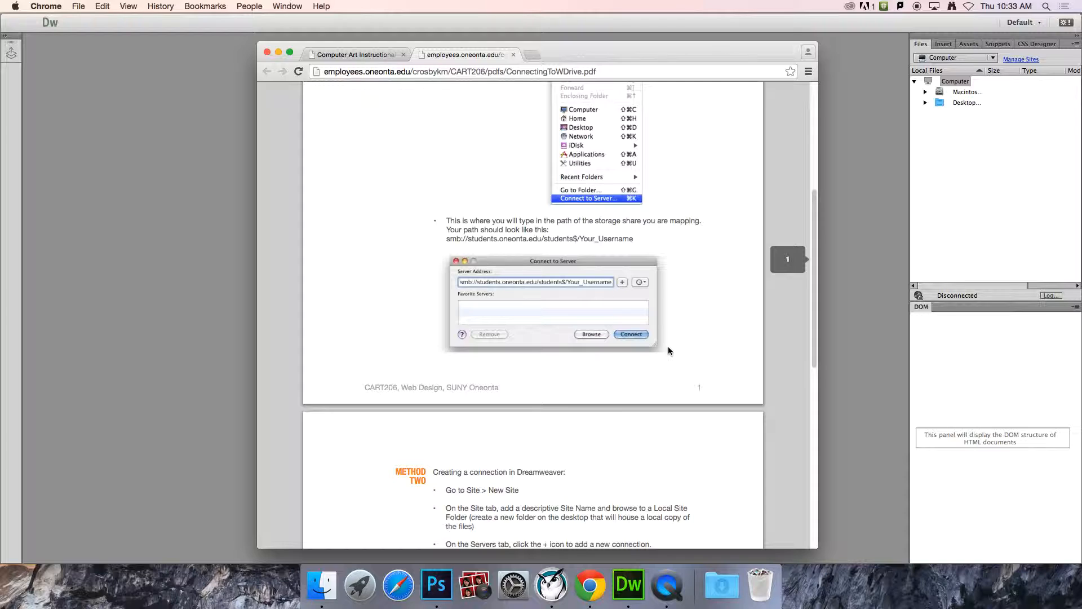
scroll(669, 351, "up", 10)
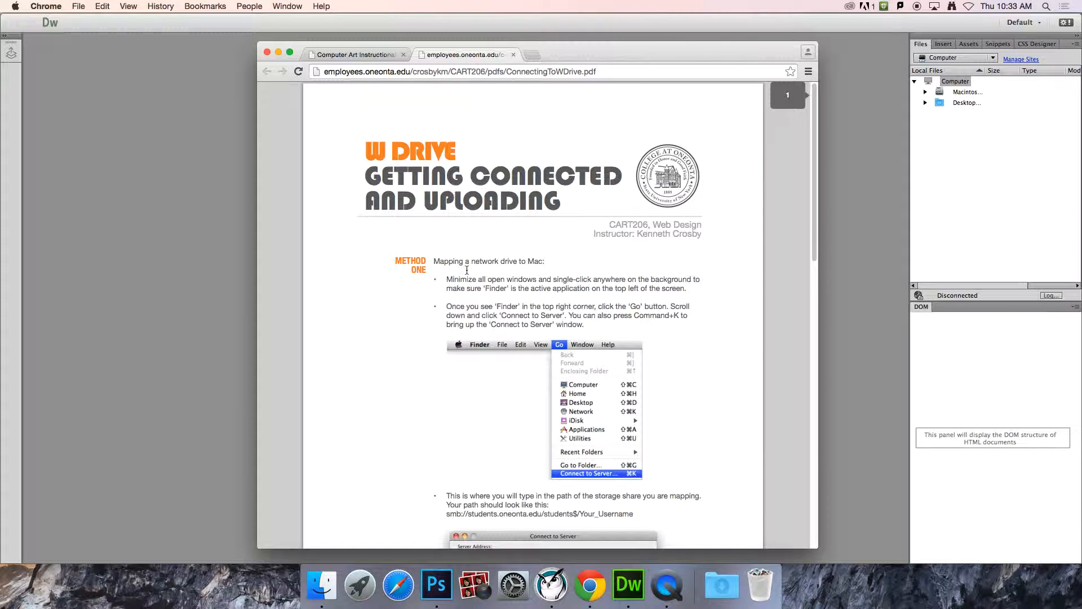
scroll(555, 307, "down", 10)
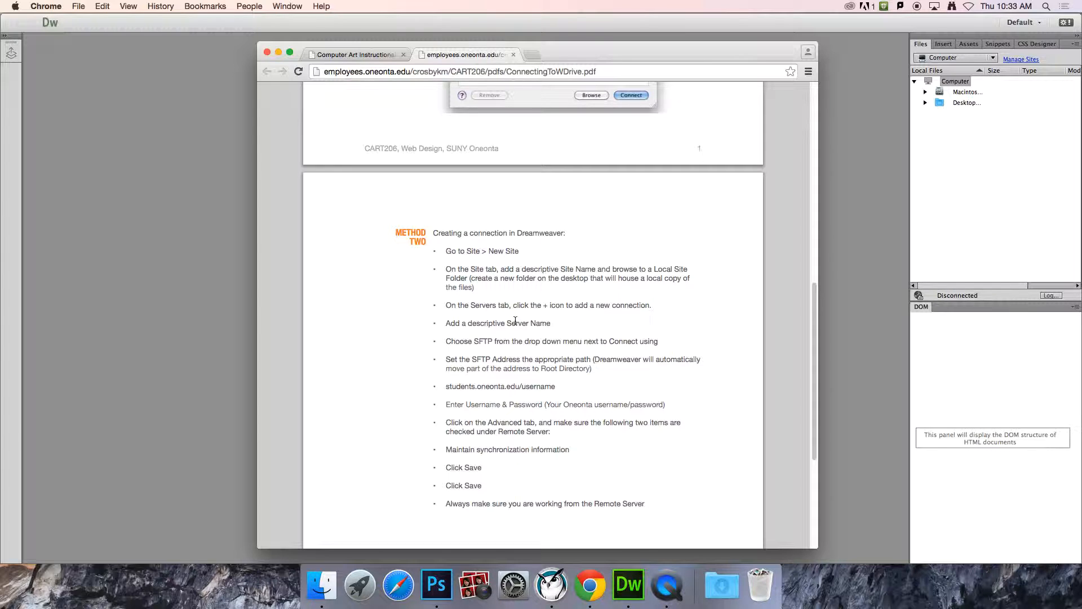
Step: Bring Dreamweaver to the front and close its Welcome screen
left_click(198, 26)
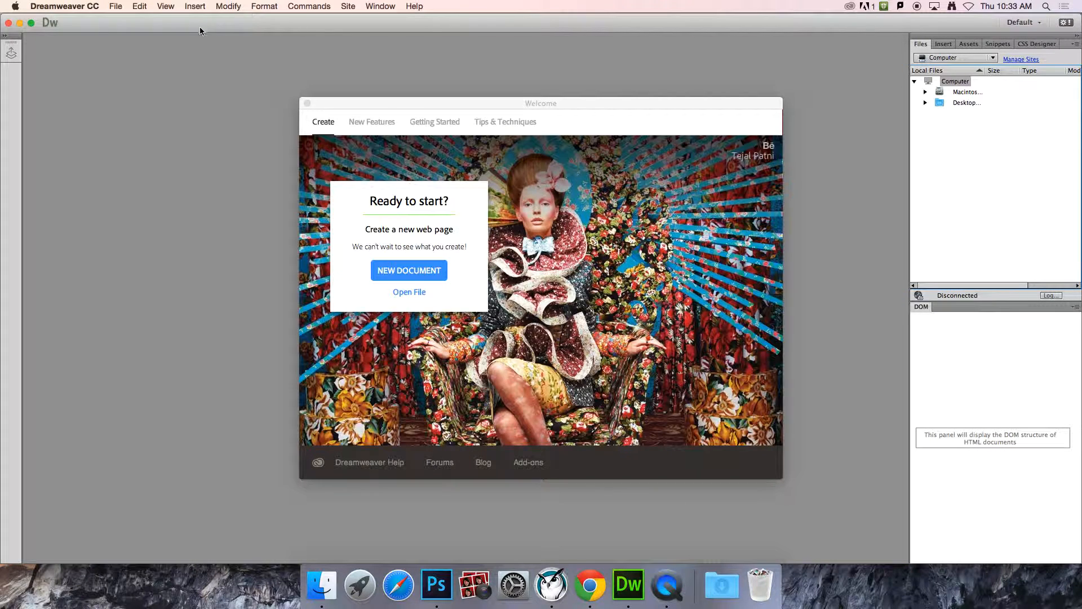
left_click(307, 104)
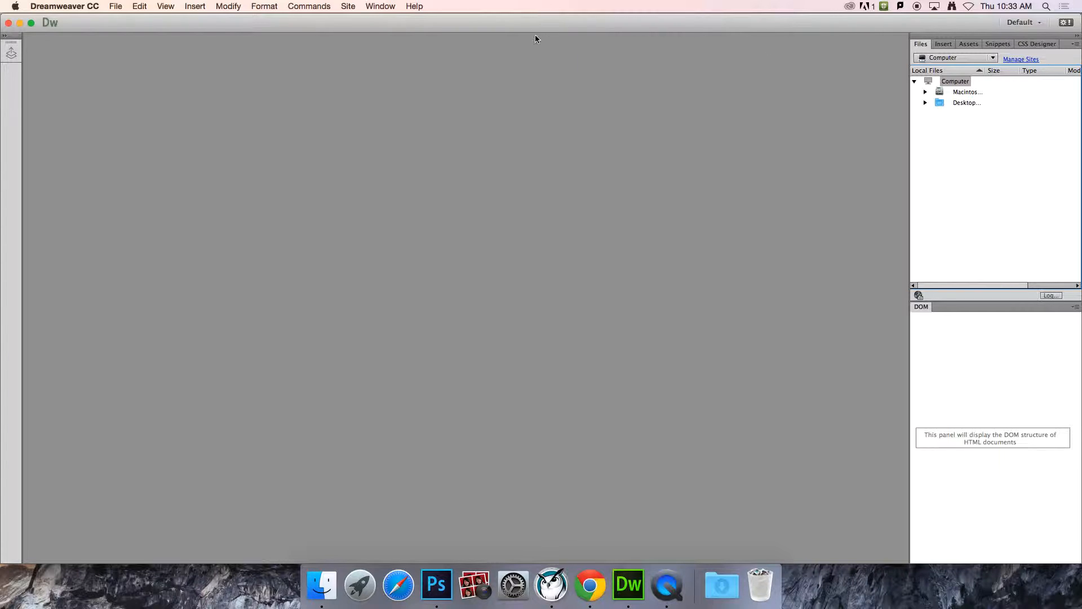
left_click(379, 6)
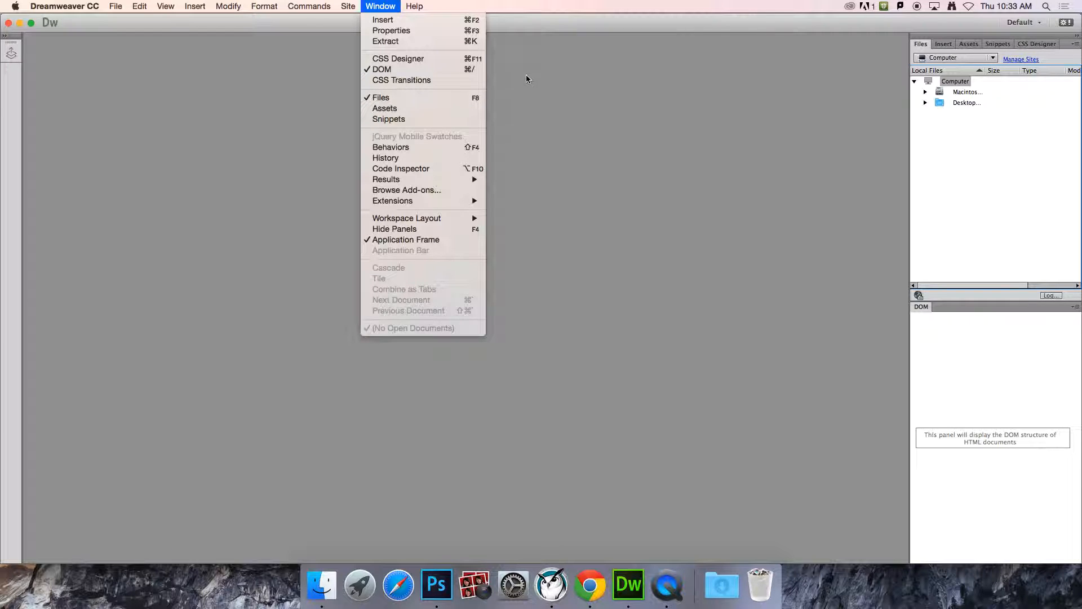
left_click(683, 22)
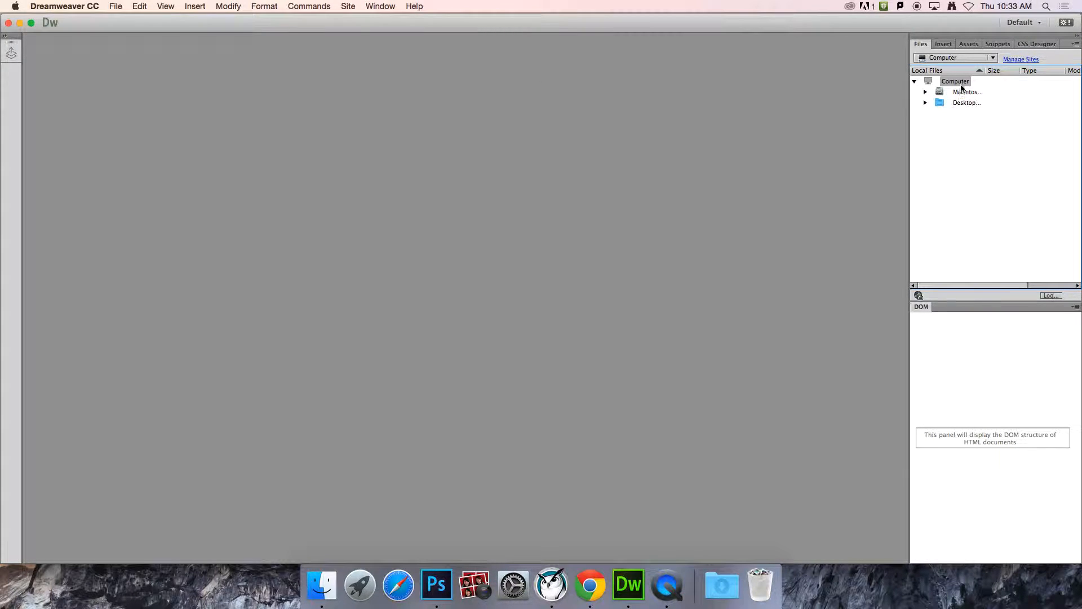
Step: Undock the Files panel from the right dock and float it further left in the workspace
left_click_drag(921, 48, 366, 122)
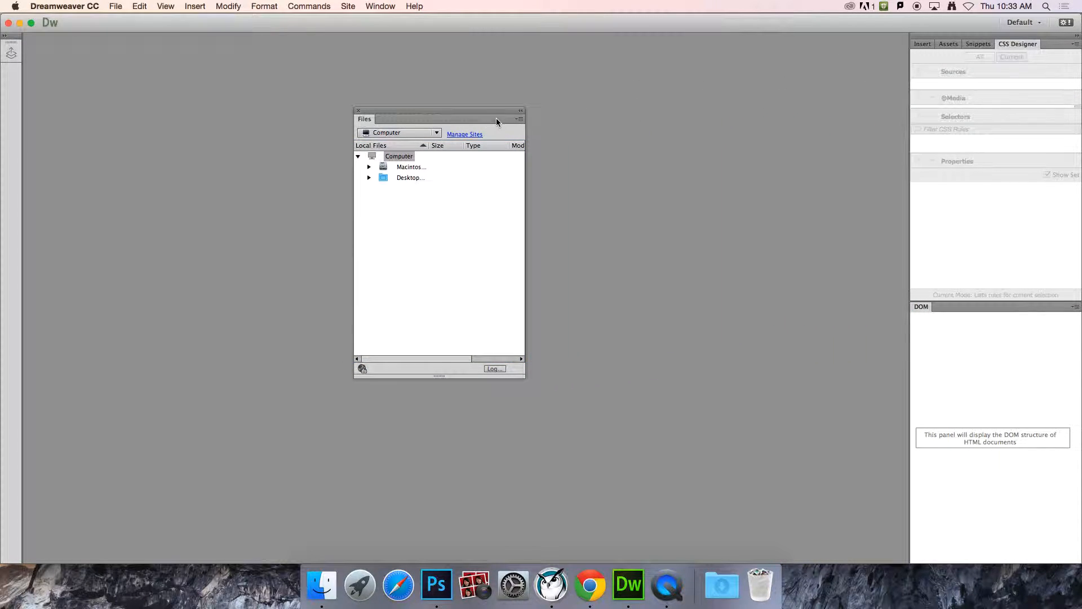
left_click_drag(498, 111, 422, 116)
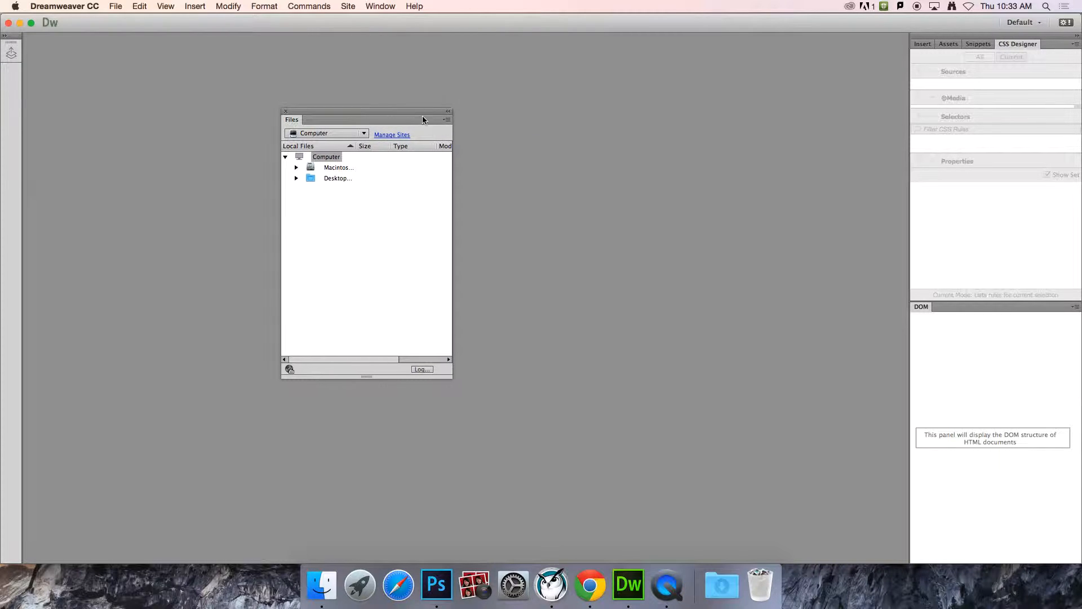
left_click(364, 133)
left_click(389, 128)
Step: Choose Manage Sites from the Files panel's site list and move that dialog to the right
left_click(365, 134)
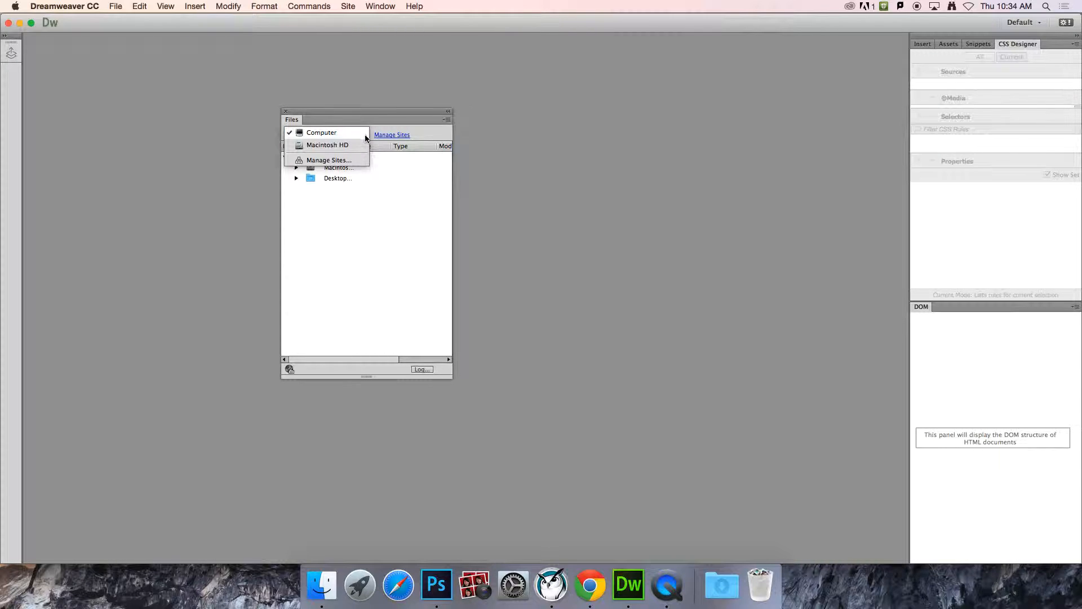
left_click(386, 114)
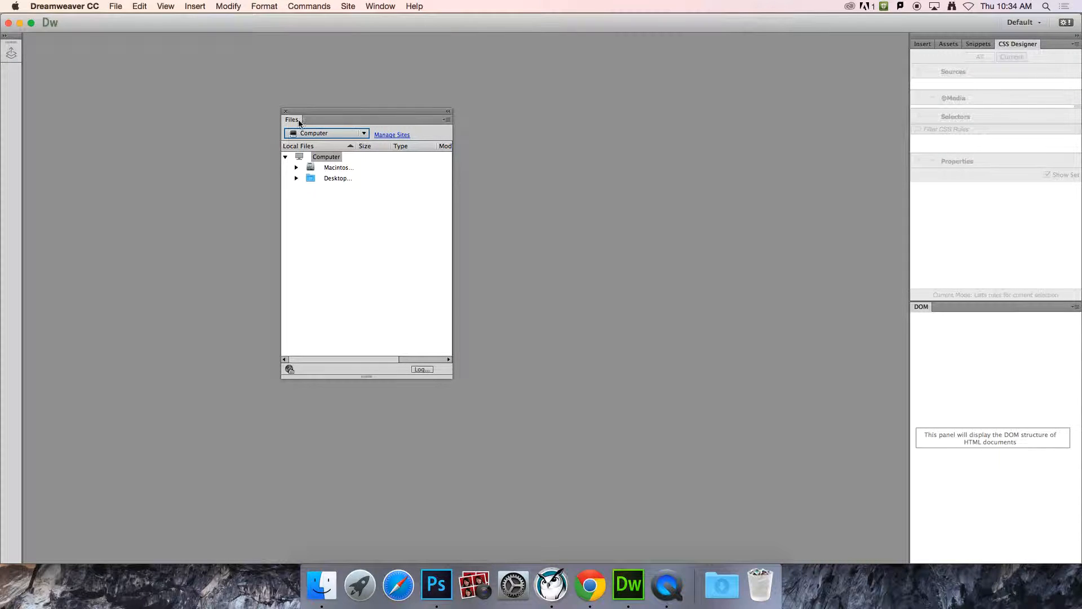
left_click(364, 135)
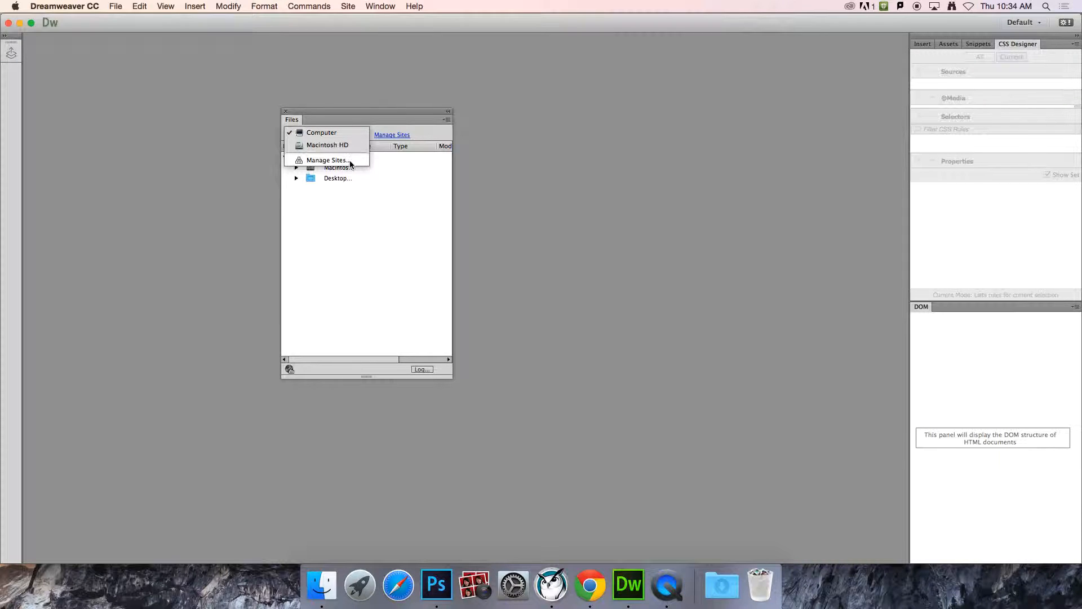
left_click(424, 133)
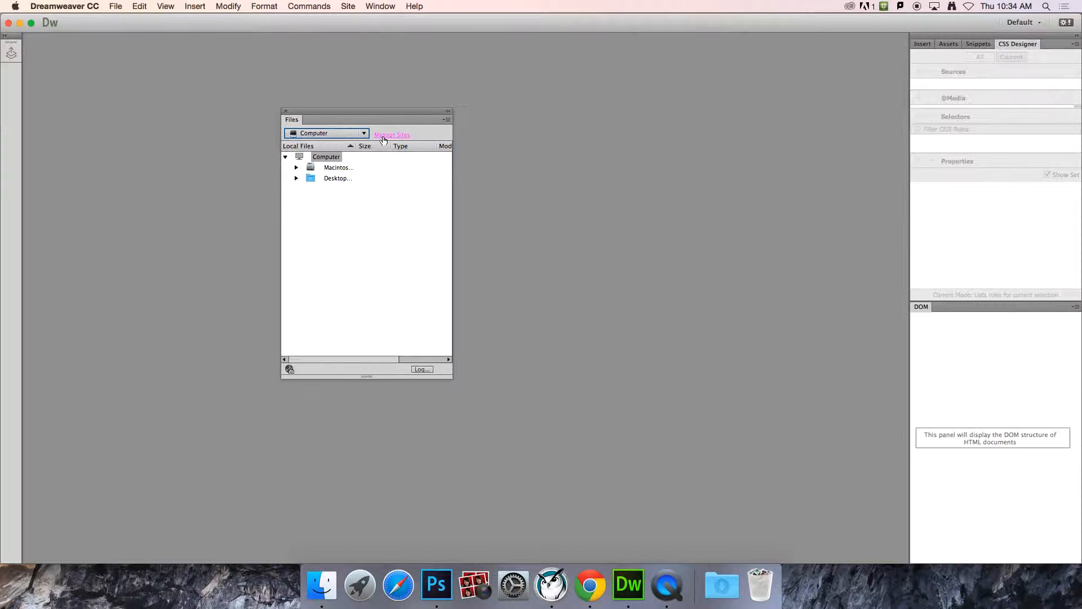
left_click(364, 133)
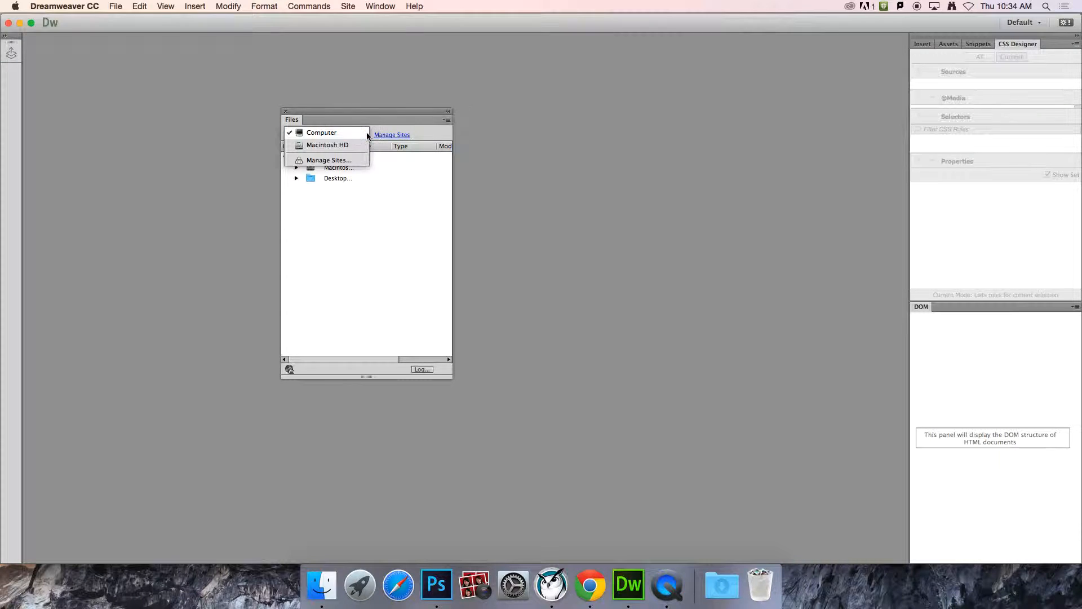
left_click(352, 160)
left_click_drag(546, 186, 620, 176)
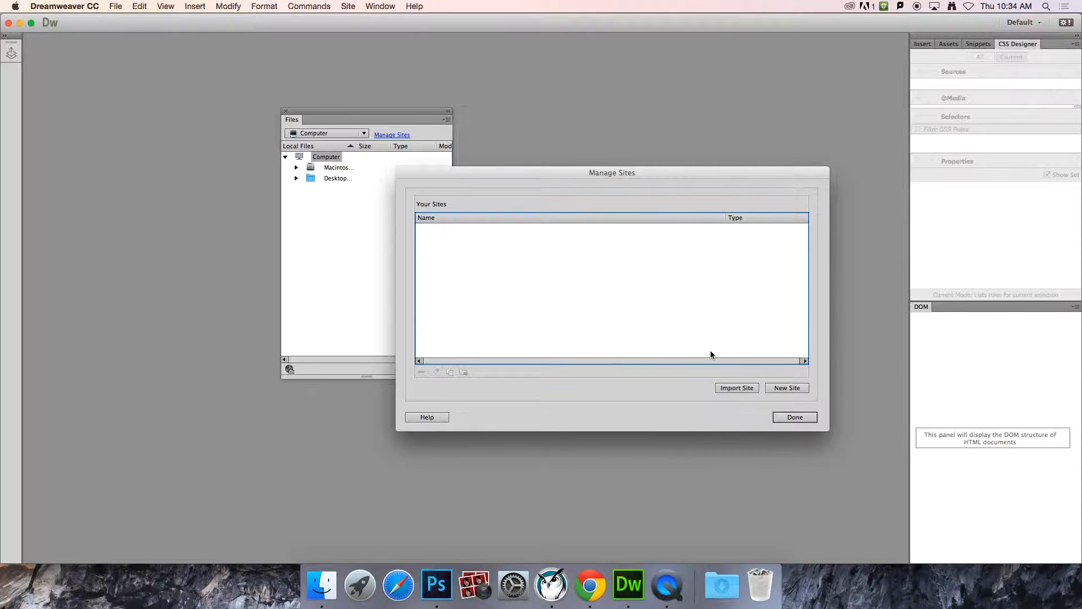
Step: Create a new site and enter 'CART Web' as its site name
left_click(785, 388)
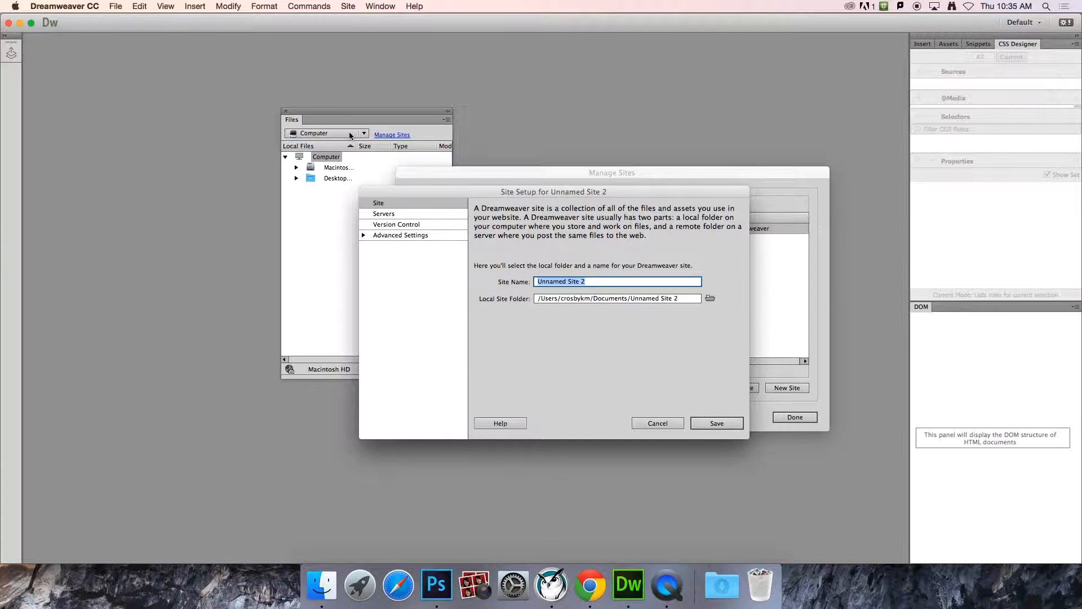
type("Cart")
key("BackSpace")
key("BackSpace")
key("BackSpace")
type("ART W")
Step: Browse for the local site folder, navigating from the home folder into Desktop
left_click(710, 299)
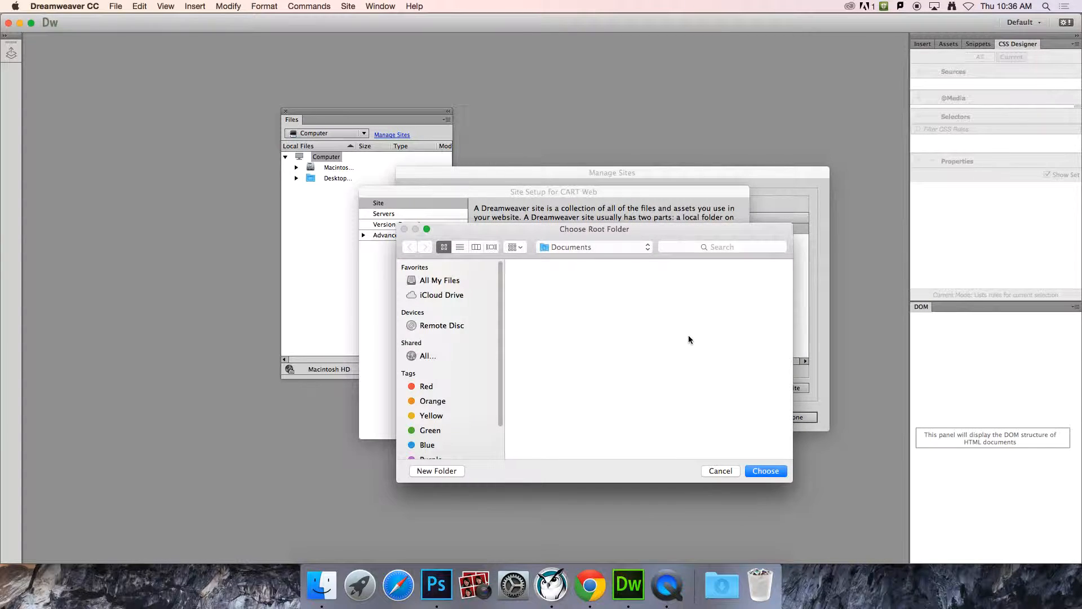
left_click_drag(501, 303, 496, 381)
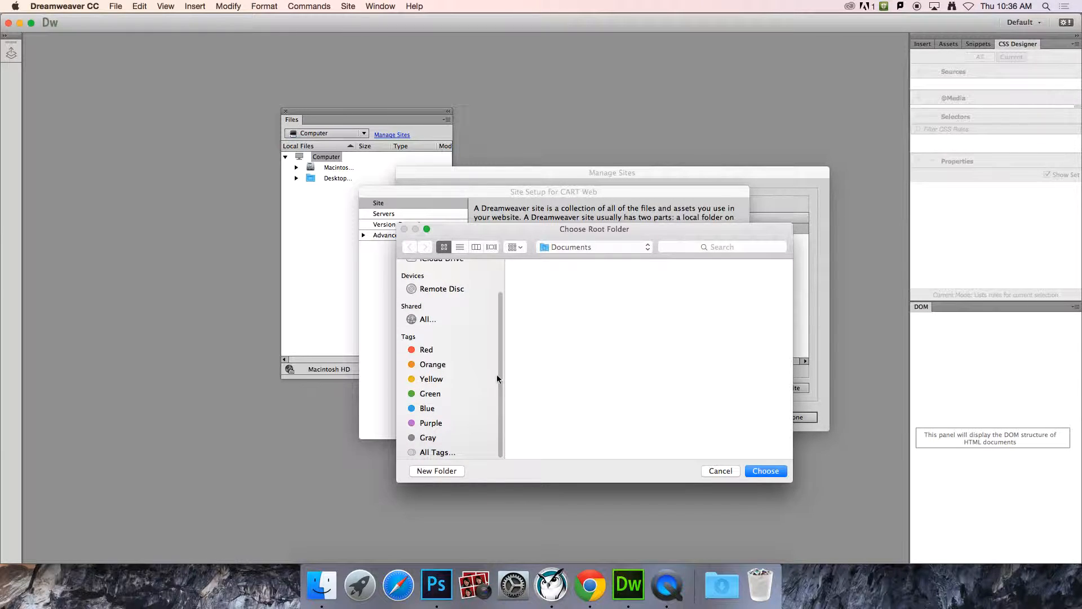
left_click_drag(502, 374, 502, 275)
left_click(647, 246)
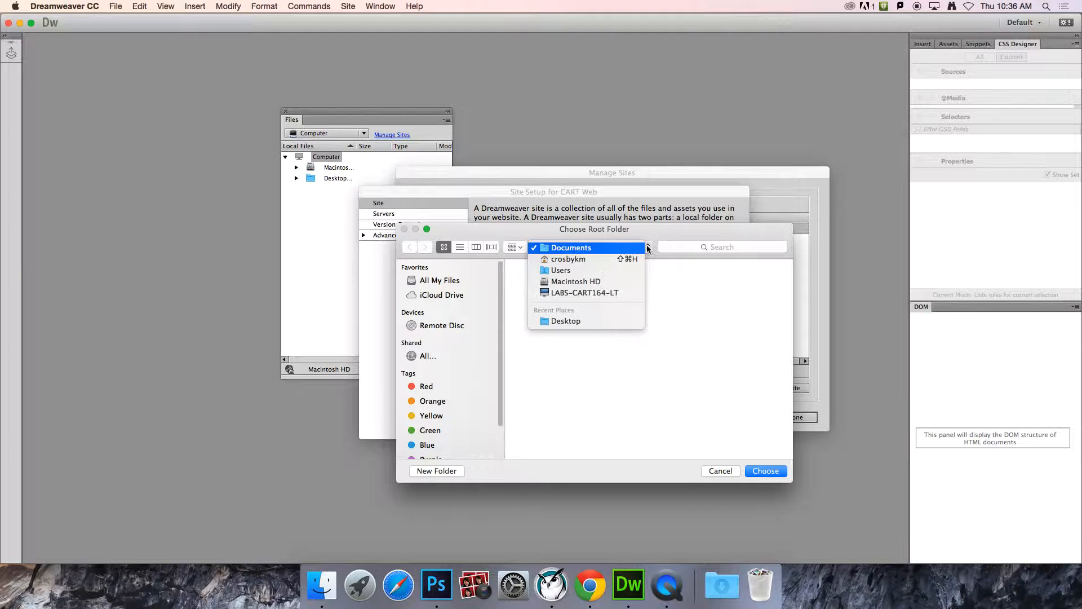
left_click(620, 259)
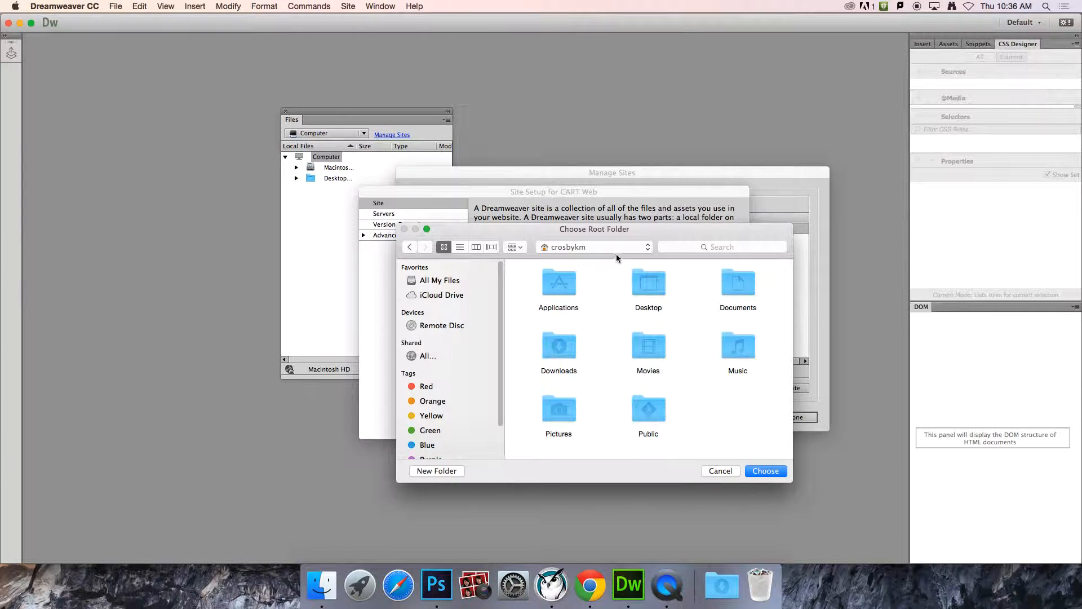
left_click(637, 247)
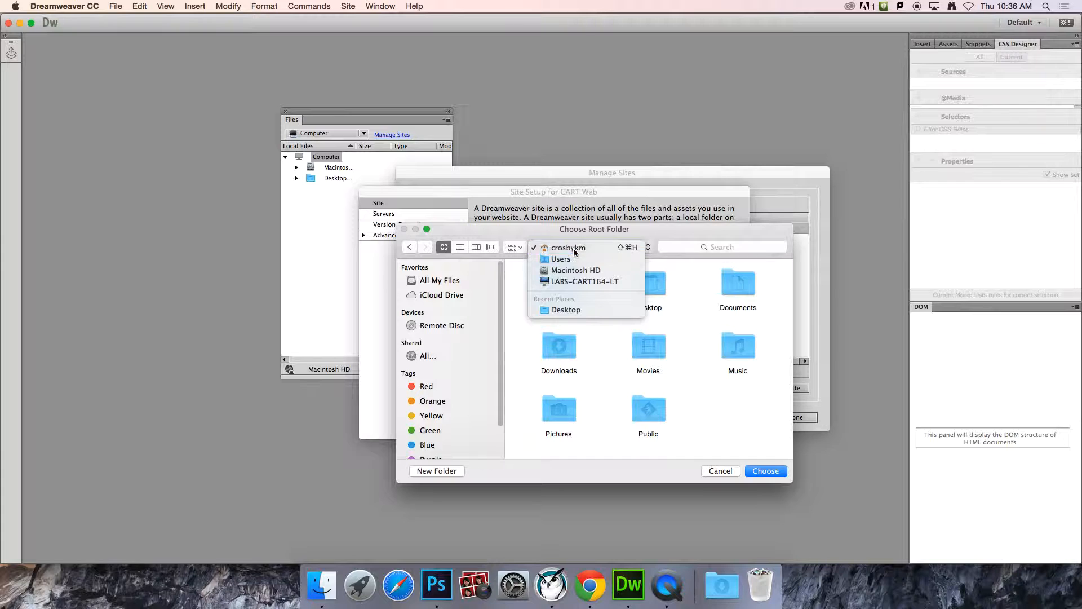
left_click(573, 248)
double_click(645, 289)
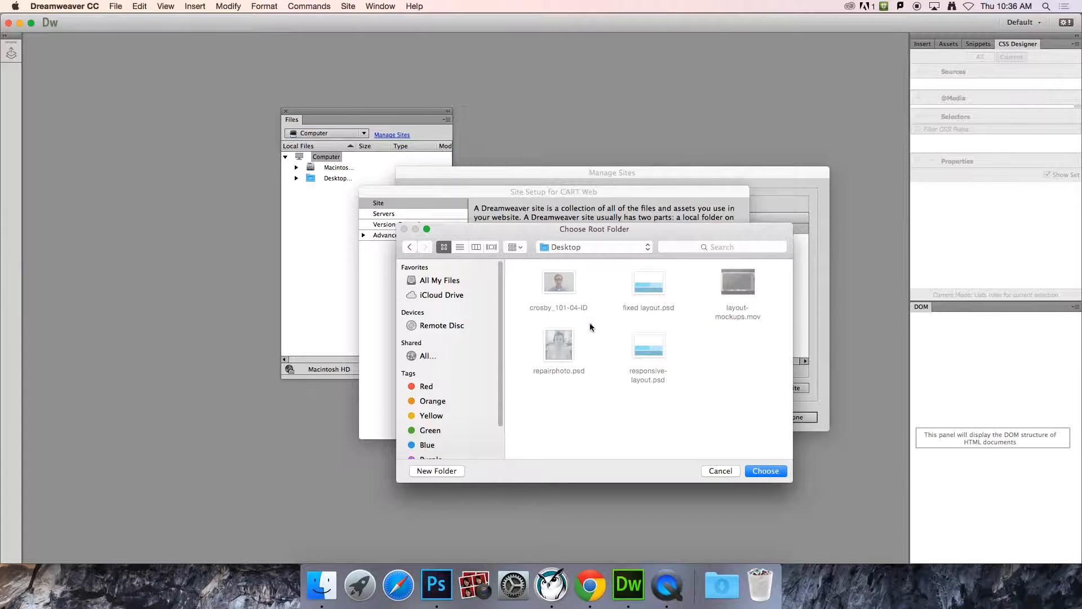
Step: Create a CART206 folder on the Desktop and choose it as the local site folder
left_click(438, 470)
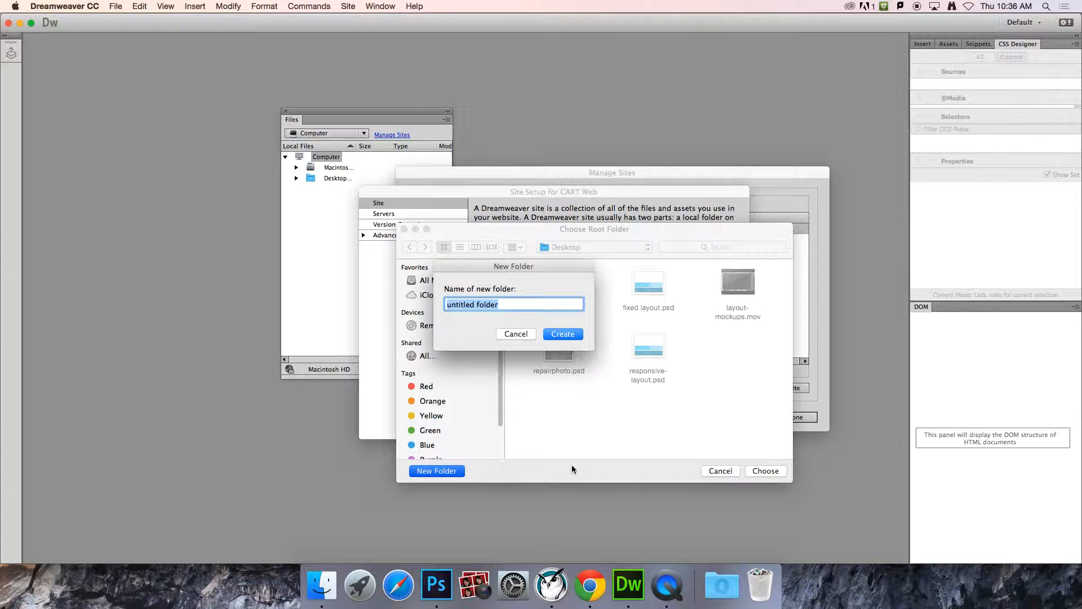
type("CART206")
left_click(563, 334)
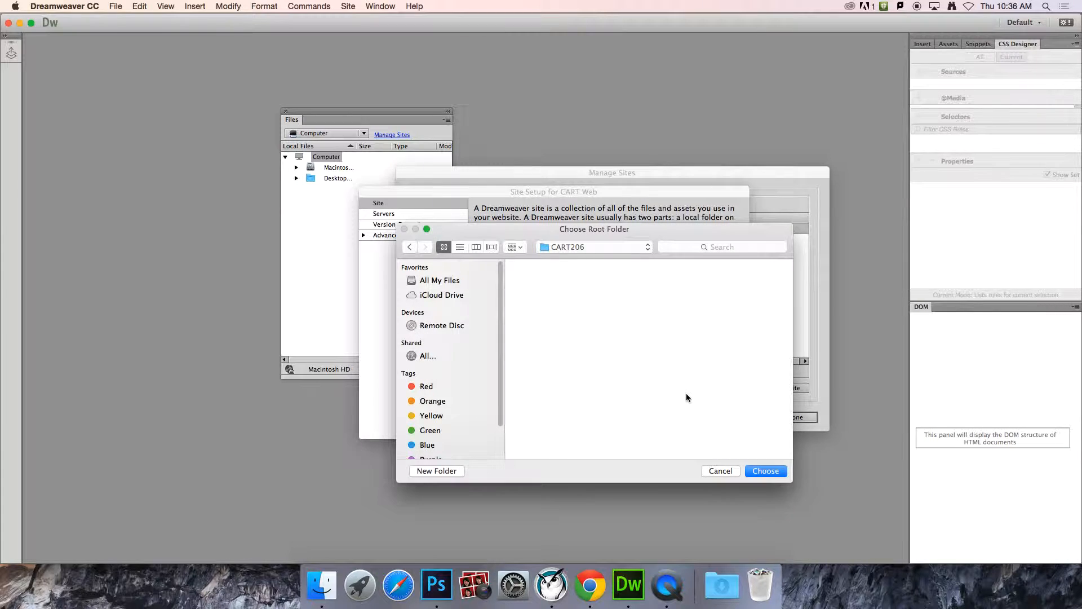
left_click(761, 474)
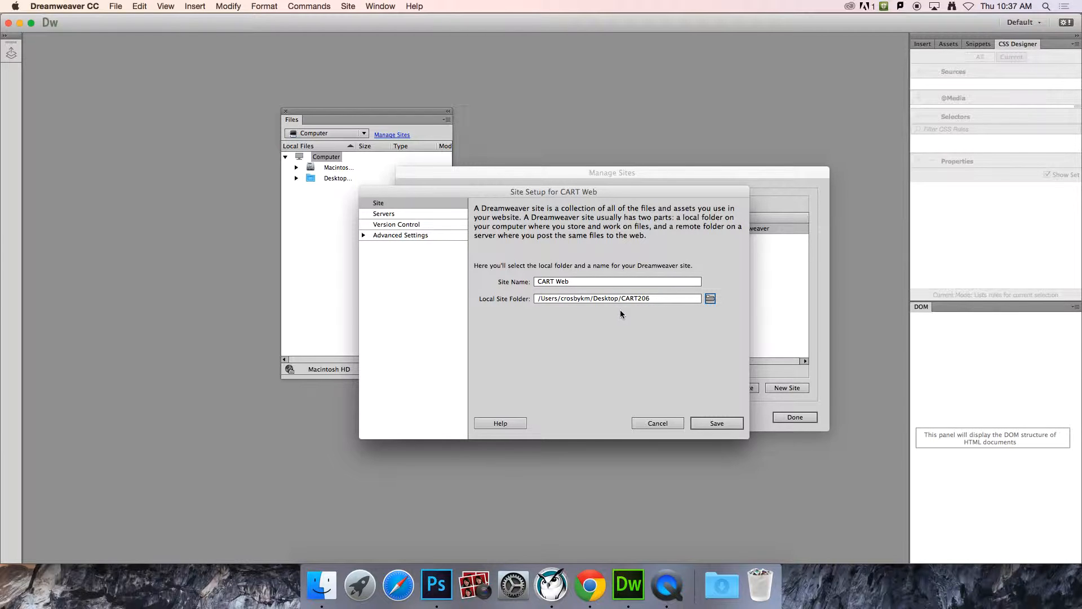
Step: In the Servers category, add a new server to the CART Web site
left_click(385, 215)
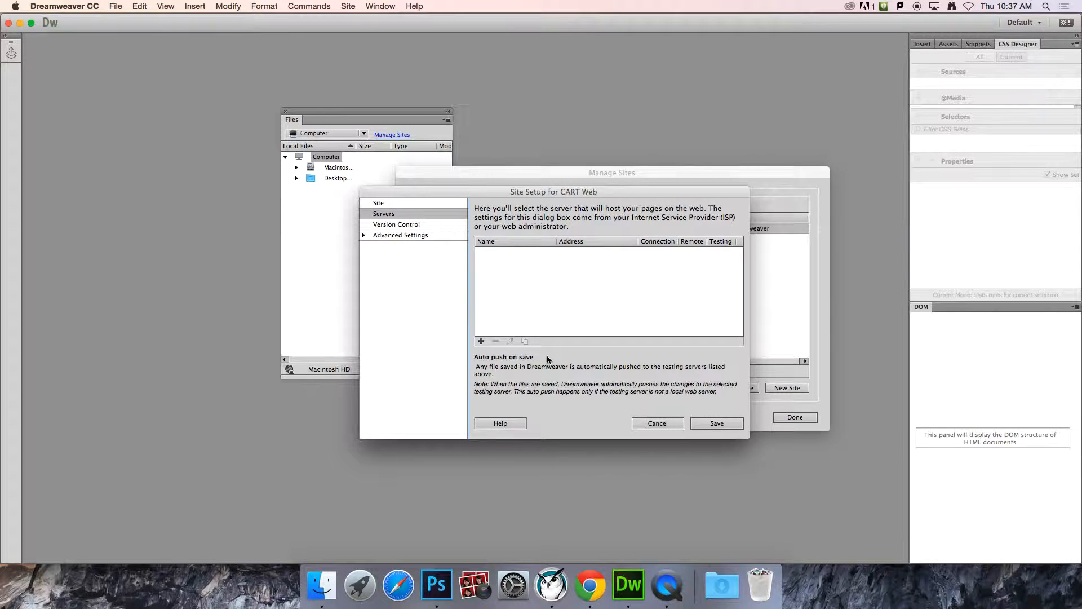
left_click(481, 342)
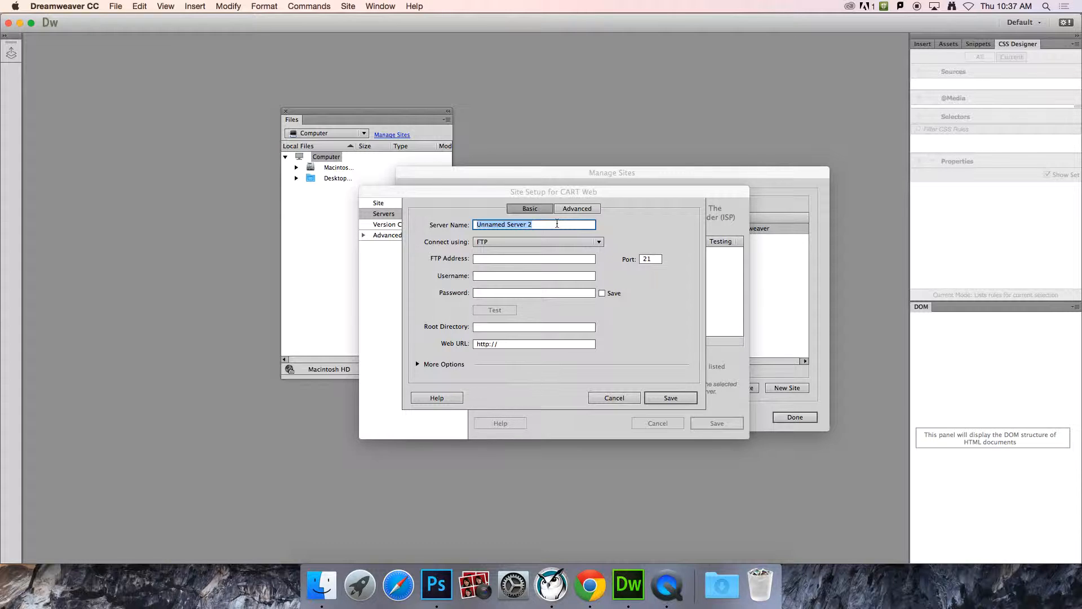
Step: Name the server 'CART Web' and set it to connect using SFTP on port 22
type("Ca")
type("ART Web")
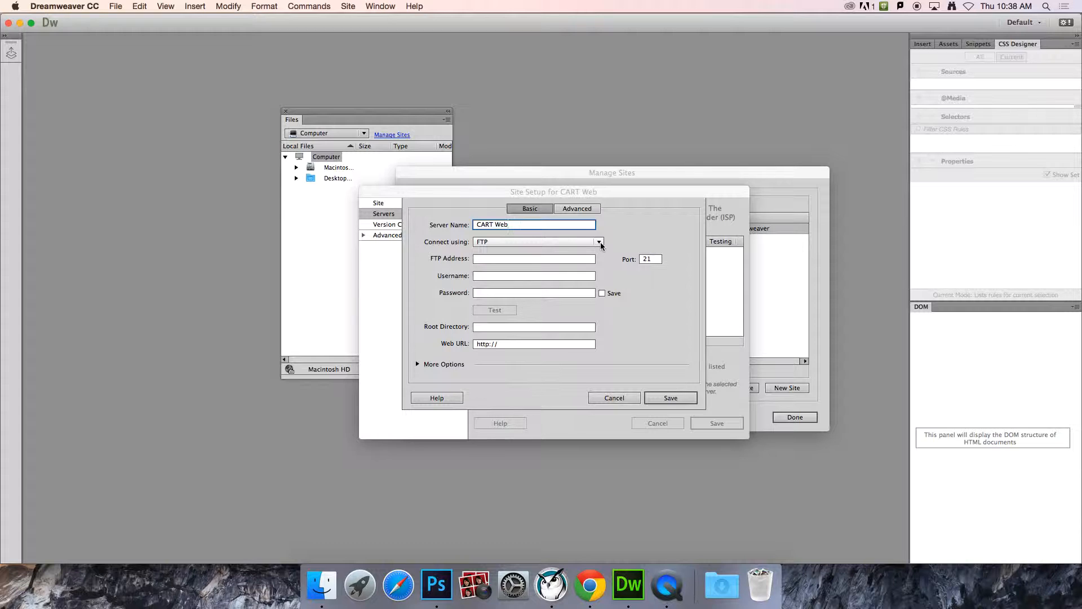
left_click(600, 242)
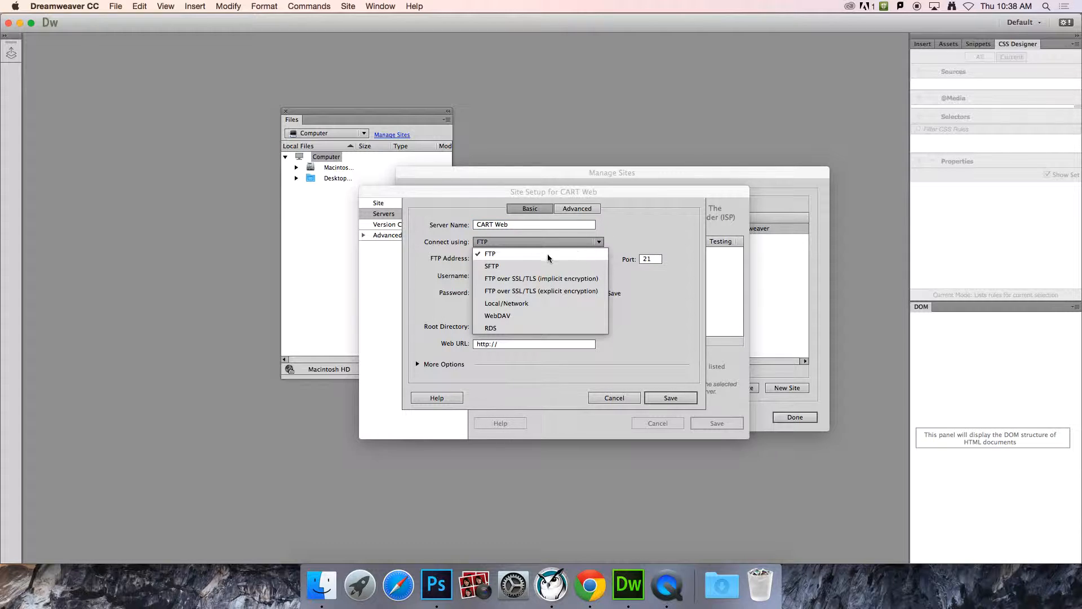
left_click(492, 266)
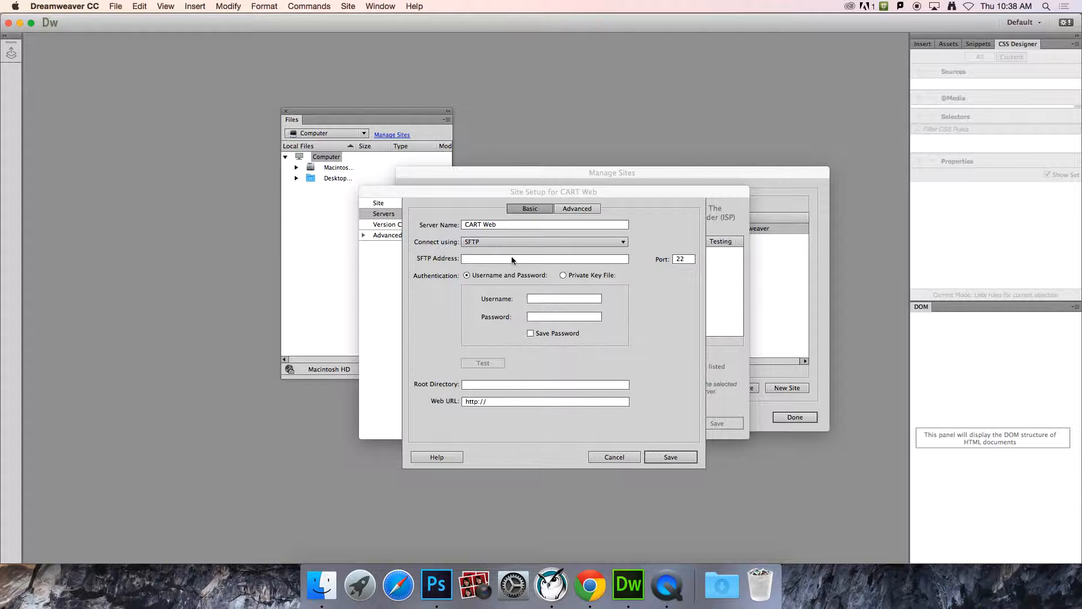
left_click(510, 259)
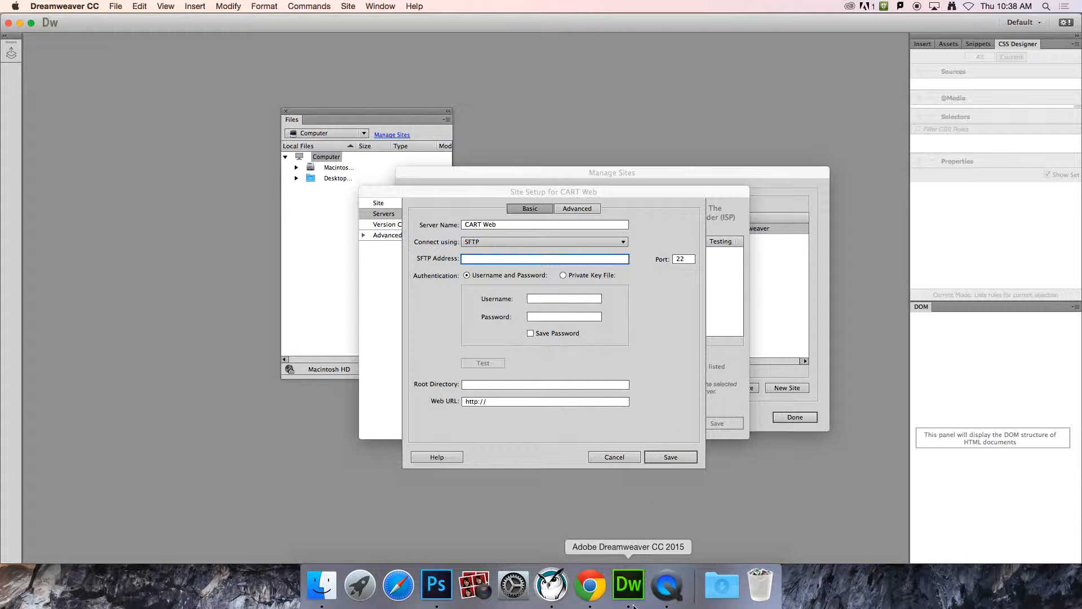
Step: In Chrome, scroll ConnectingToWDrive.pdf to the Method Two SFTP address step, then return to Dreamweaver
left_click(599, 592)
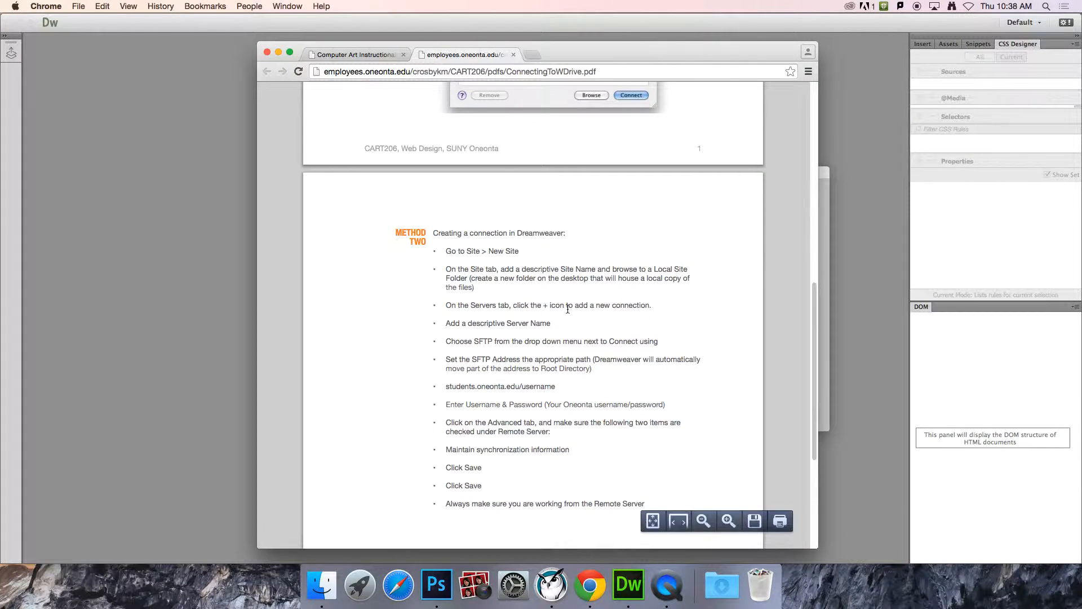
scroll(665, 300, "down", 2)
scroll(665, 303, "up", 15)
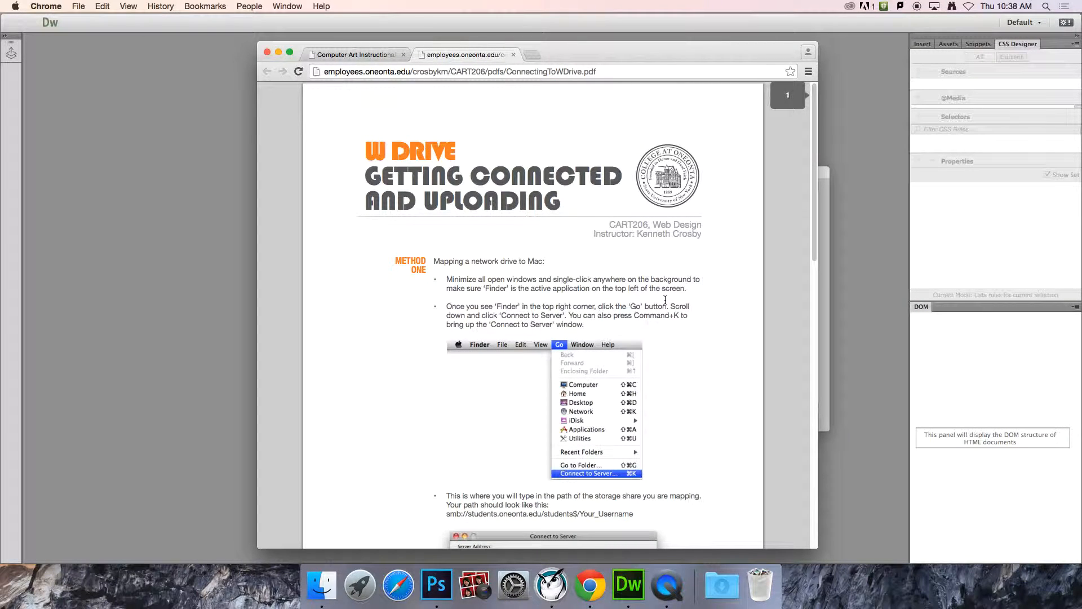
scroll(665, 301, "down", 5)
scroll(665, 300, "down", 8)
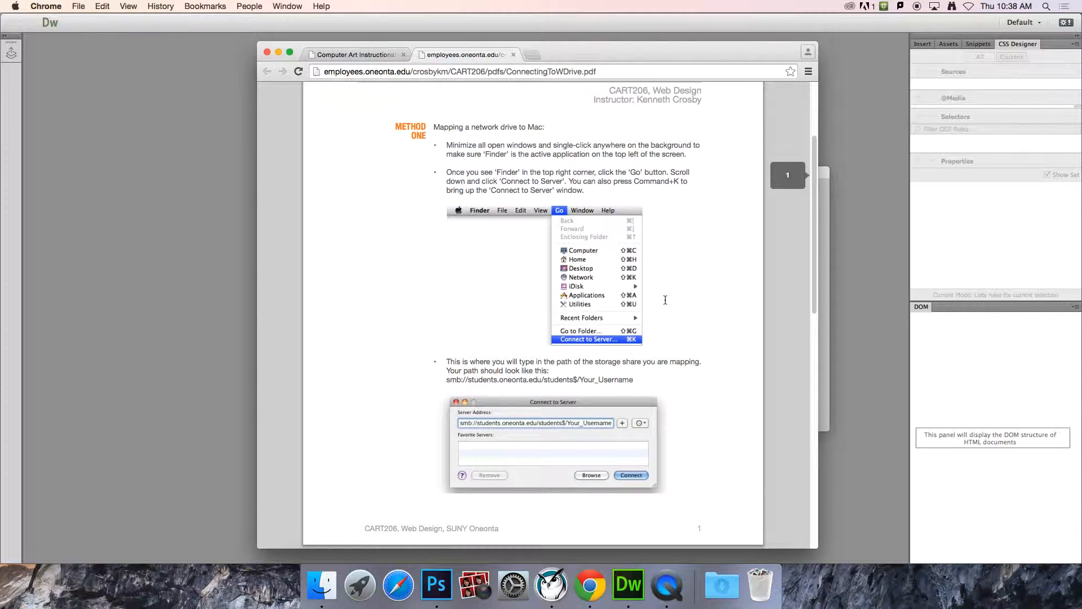
scroll(665, 302, "down", 3)
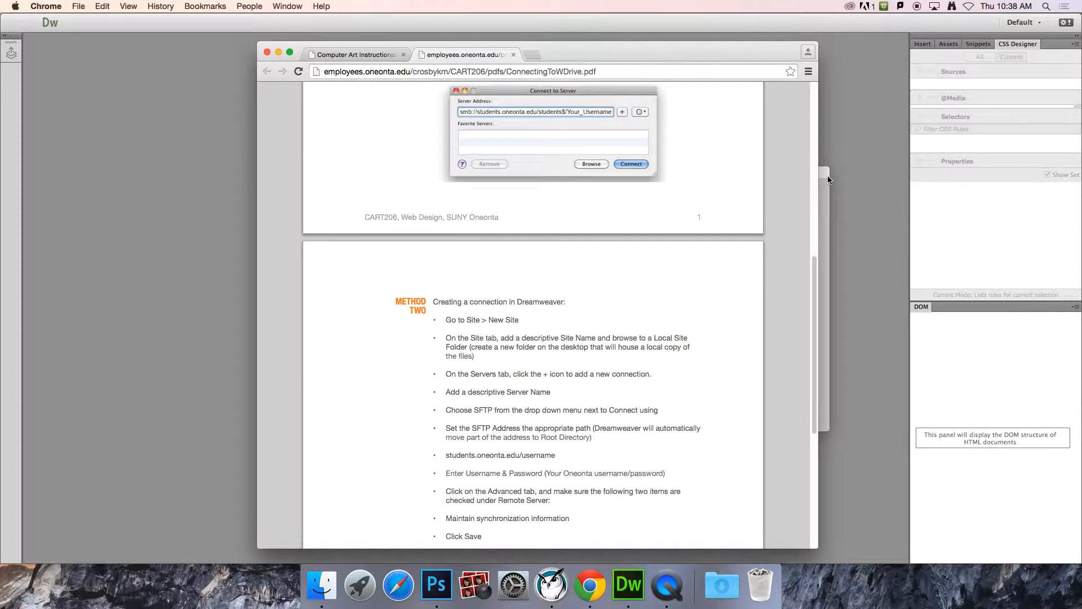
left_click(824, 207)
Step: Enter employees.oneonta.edu/ followed by the user's username as the SFTP address
left_click(487, 258)
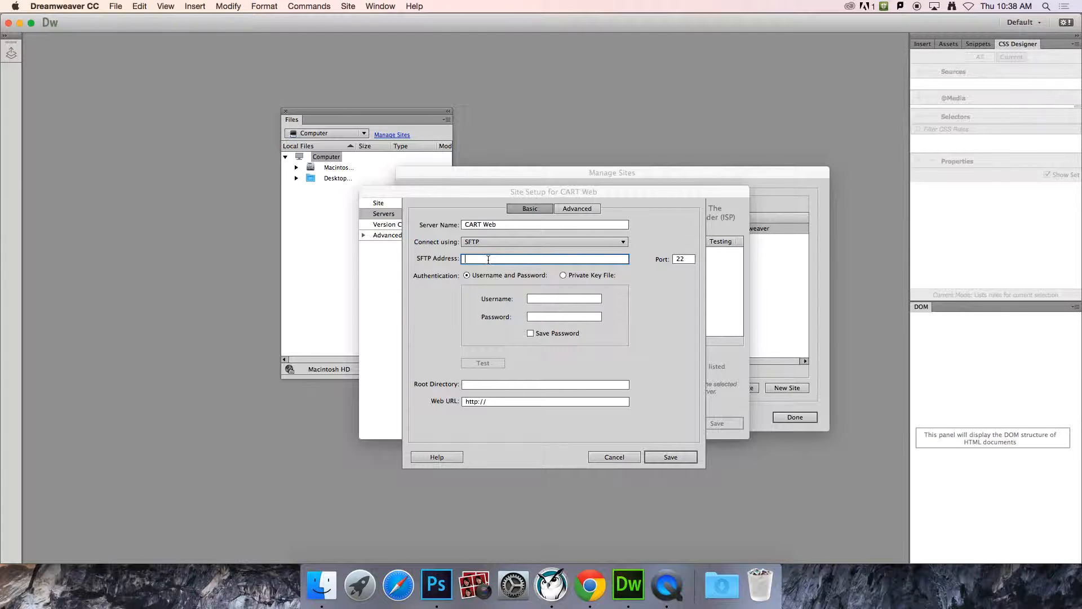
type("employees.oneonta.edu/crosby")
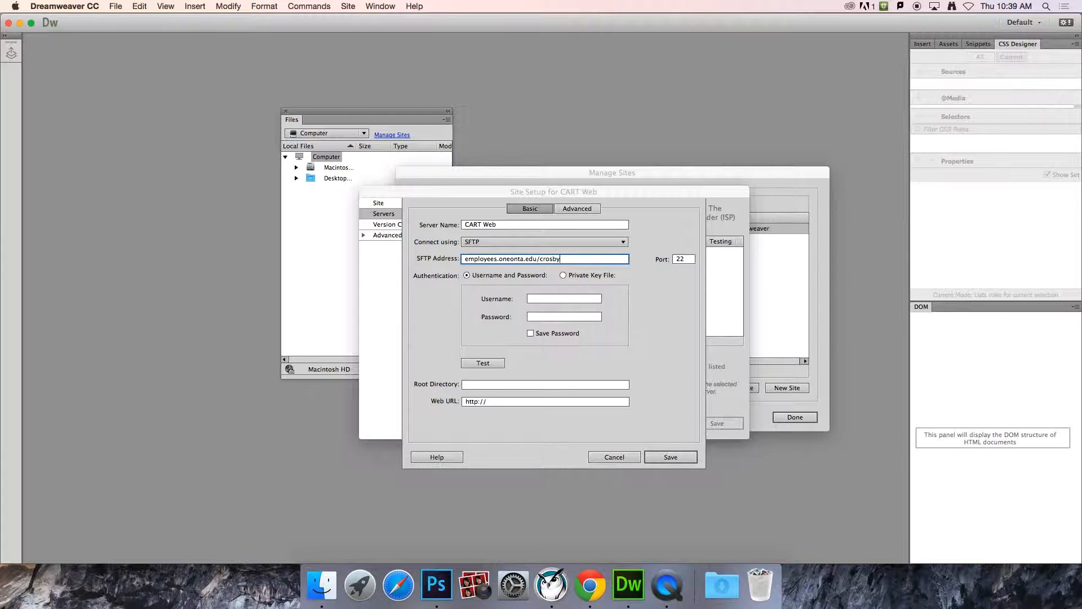
type("km")
Step: Enter the server account's username and password in the login fields
left_click(556, 299)
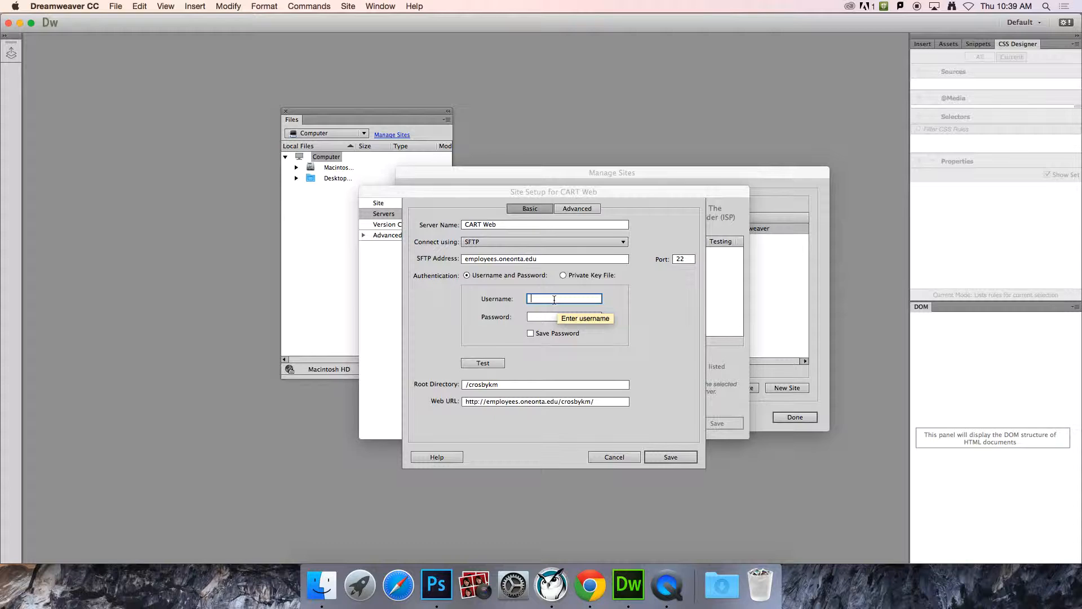
type("crosbykm")
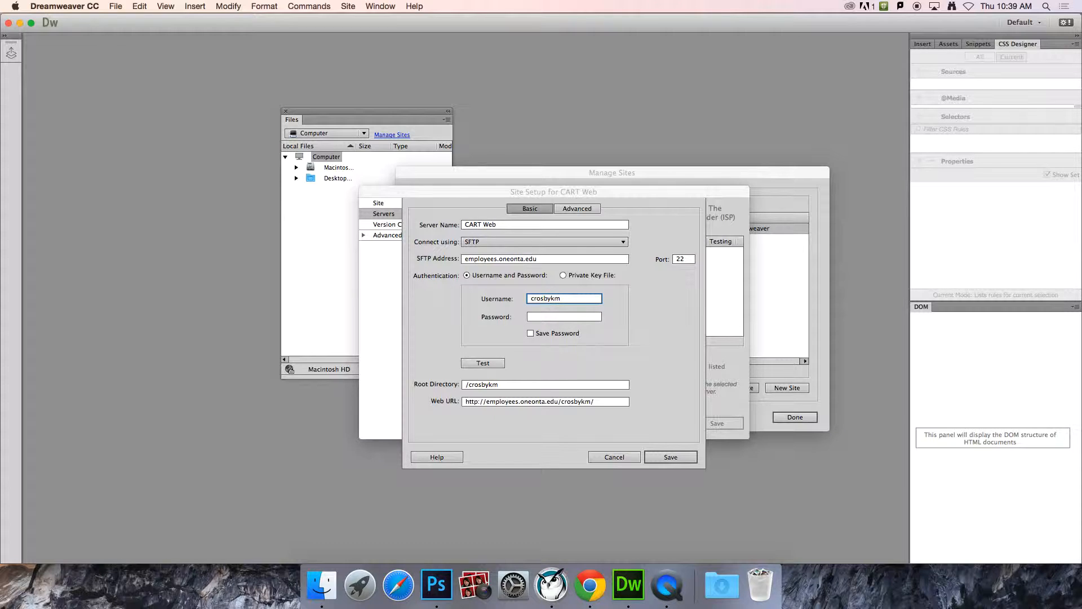
key("Tab")
type("********")
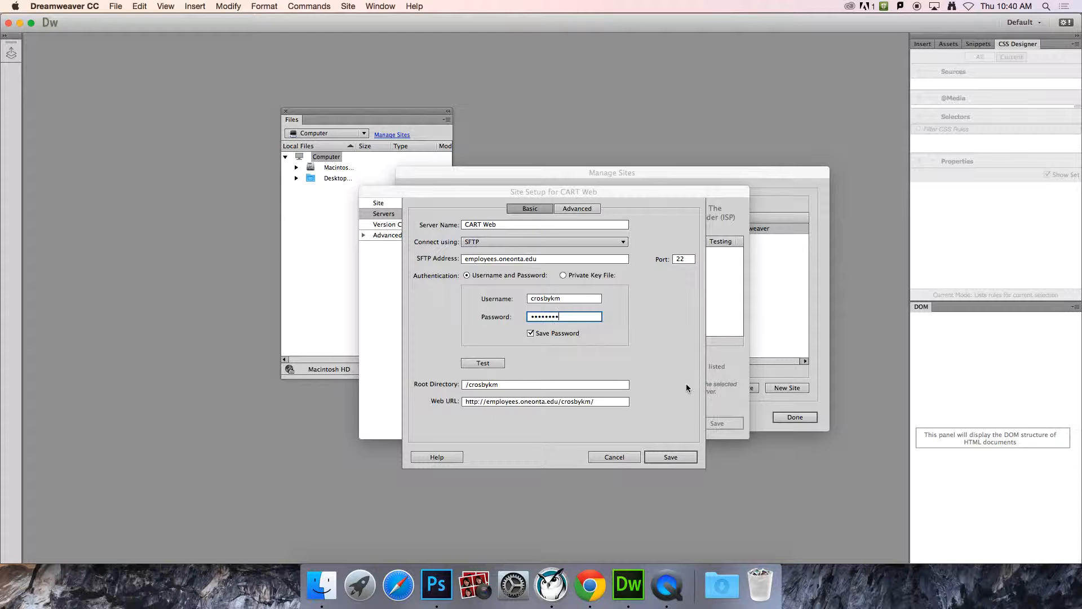
Step: Test the SFTP connection successfully, then save the CART Web server settings and site setup
left_click(483, 363)
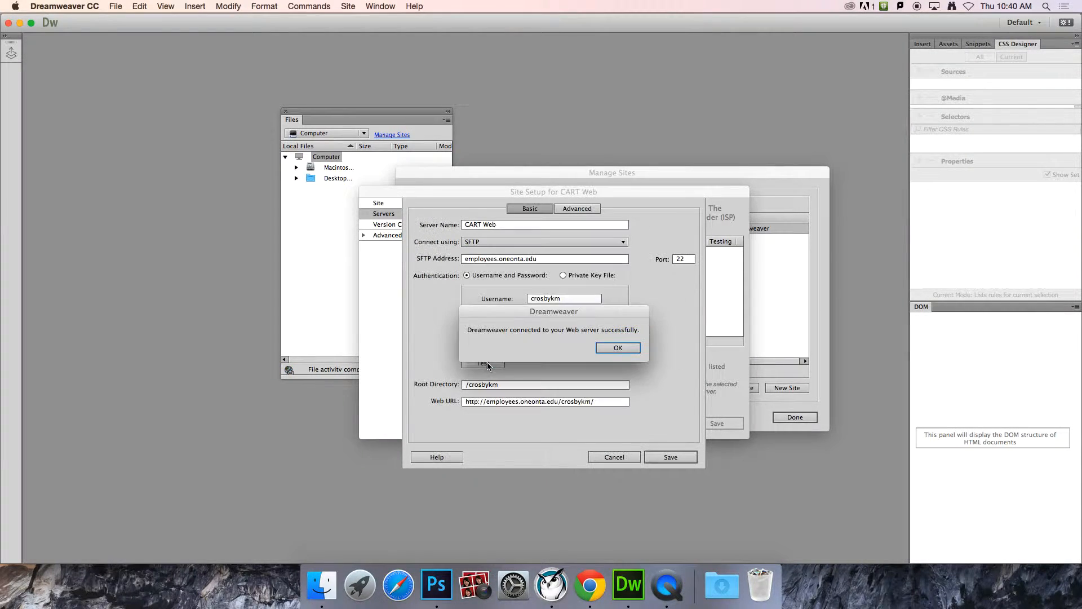
left_click_drag(620, 313, 741, 325)
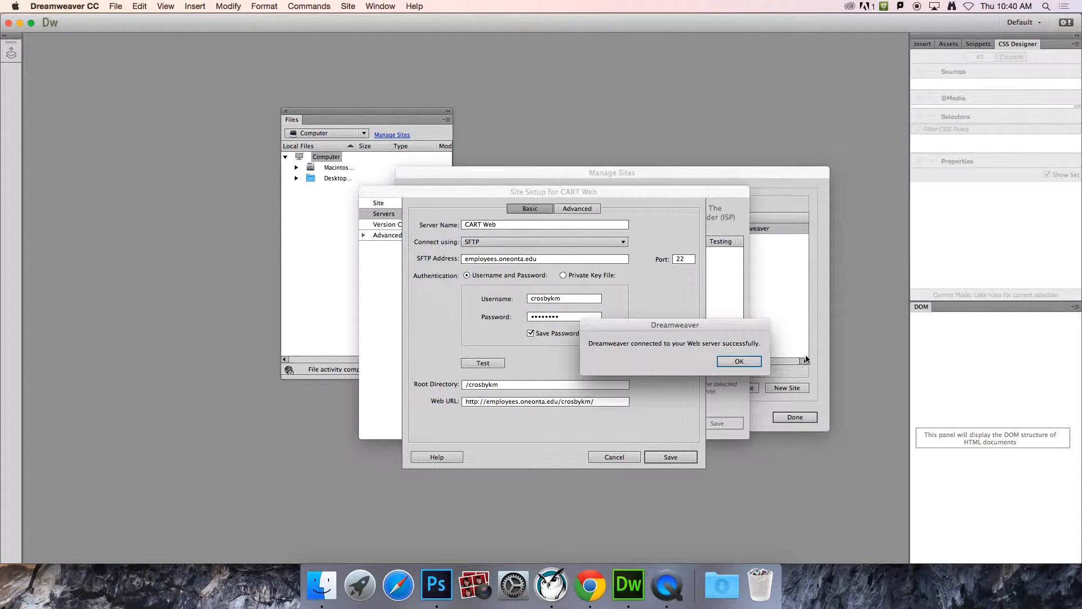
left_click(735, 361)
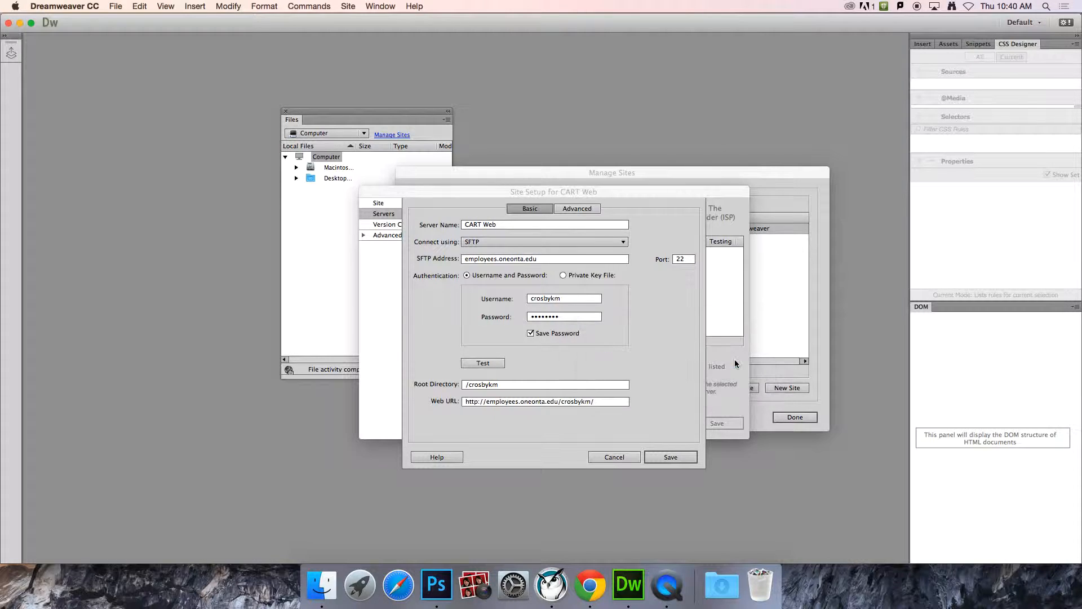
left_click(678, 460)
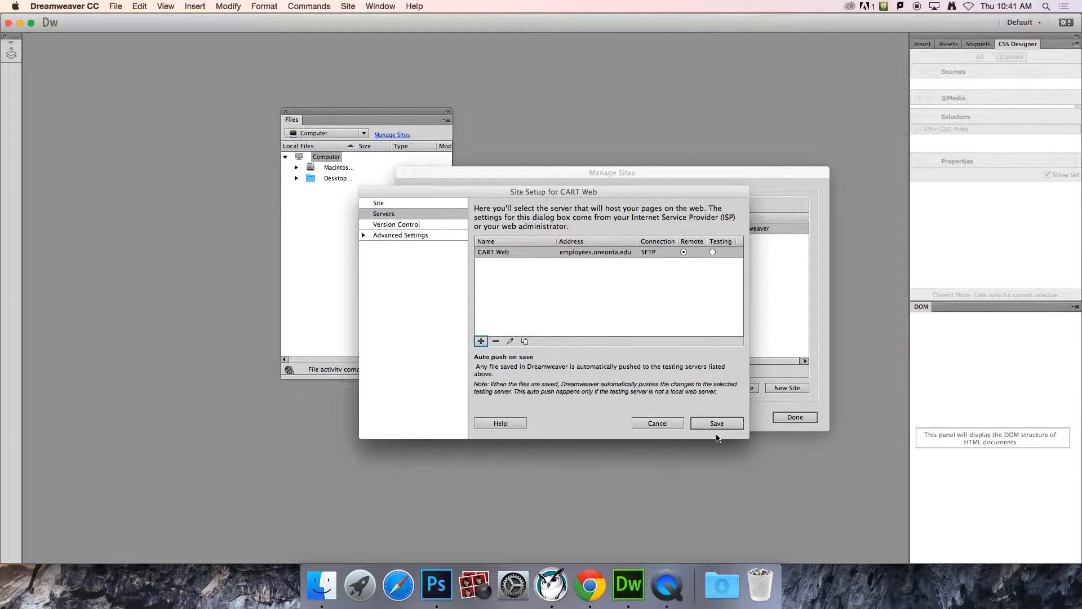
left_click(724, 424)
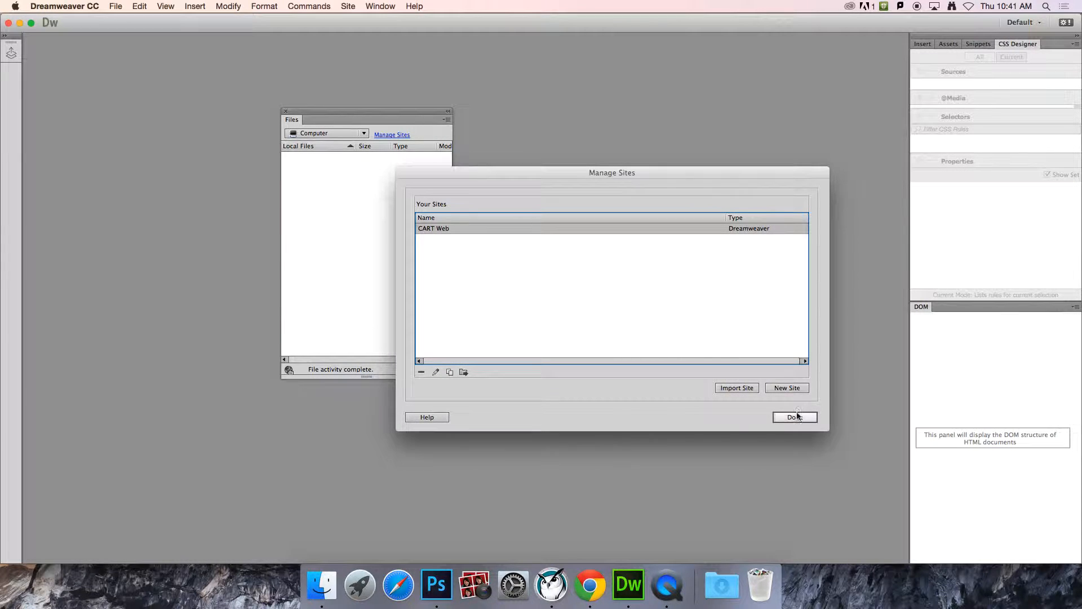
Step: Close Manage Sites and enlarge the Files panel into a wide expanded window with remote and local panes
left_click(795, 417)
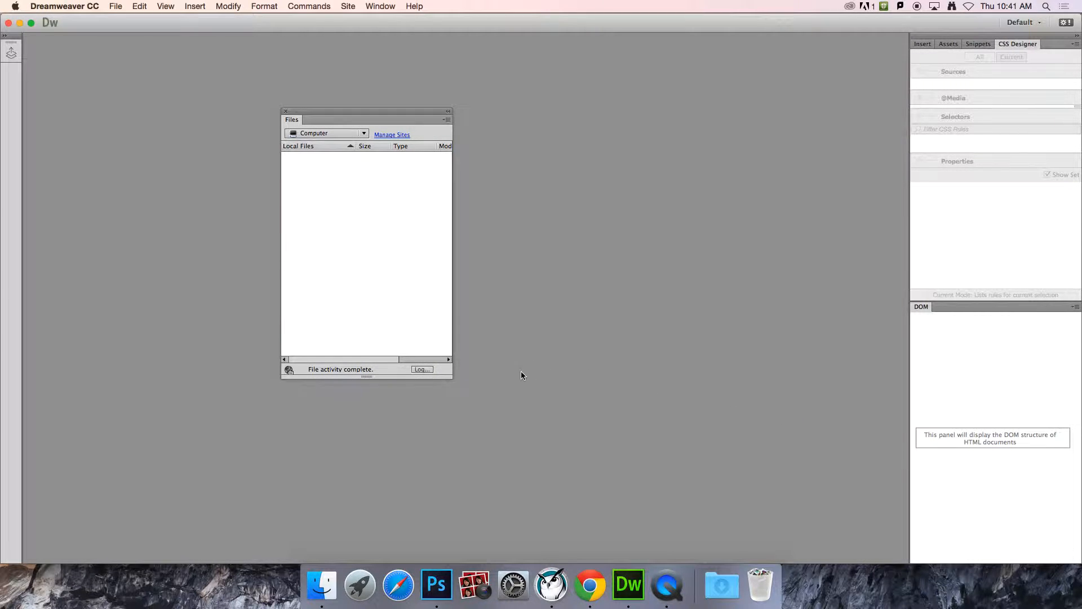
left_click_drag(451, 377, 745, 453)
left_click_drag(613, 112, 489, 116)
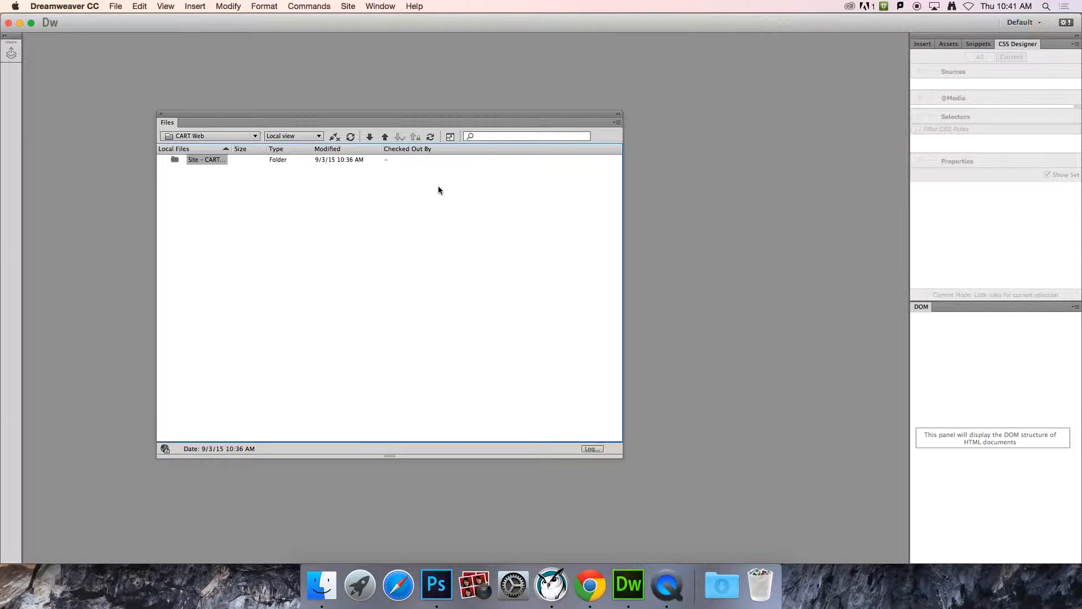
left_click(451, 137)
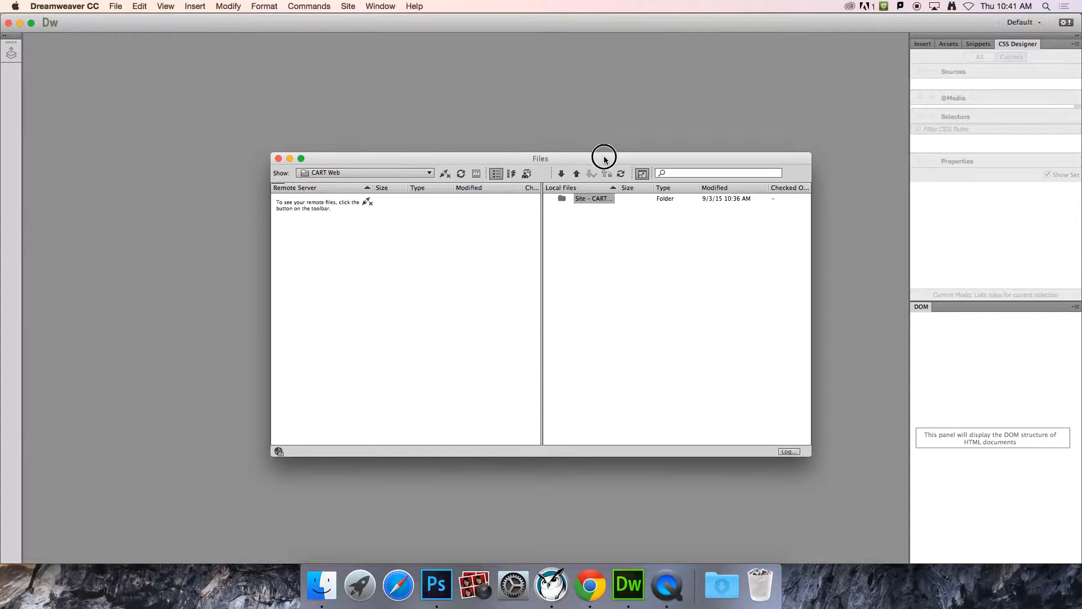
left_click_drag(605, 160, 521, 114)
left_click_drag(726, 411, 874, 487)
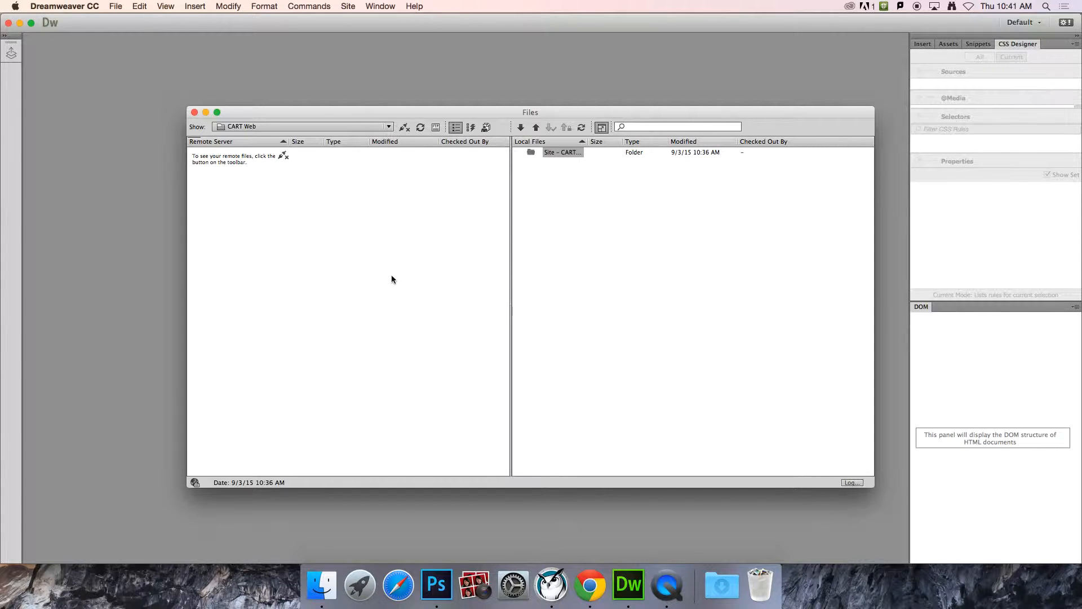
Step: Connect to the remote server to list the /crosbykm/ folder's files
left_click(404, 128)
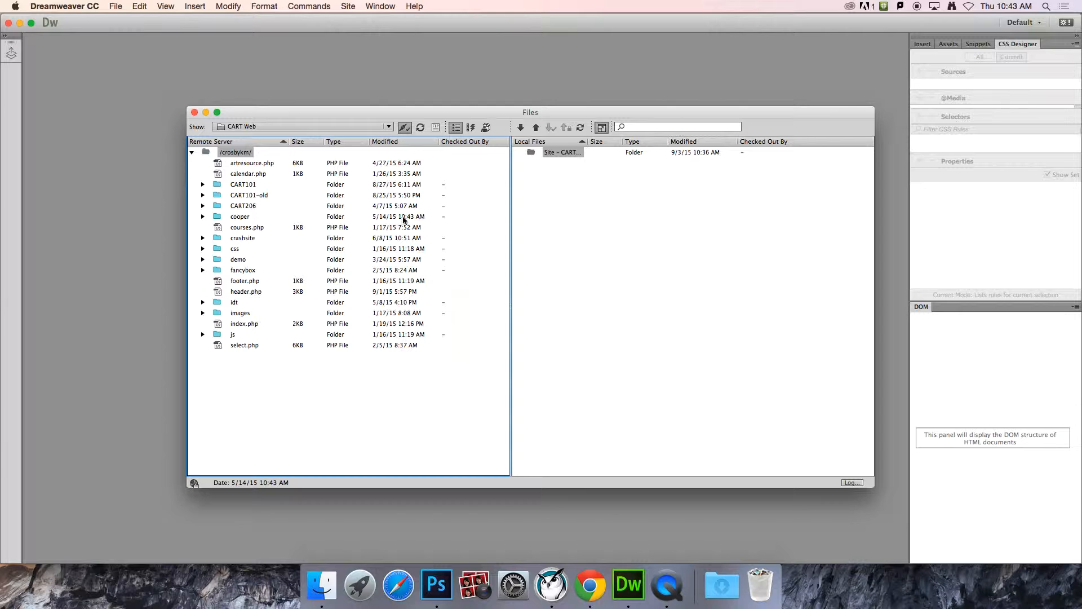
Step: Get index.php from the remote /crosbykm/ folder, including its dependent files
left_click(252, 165)
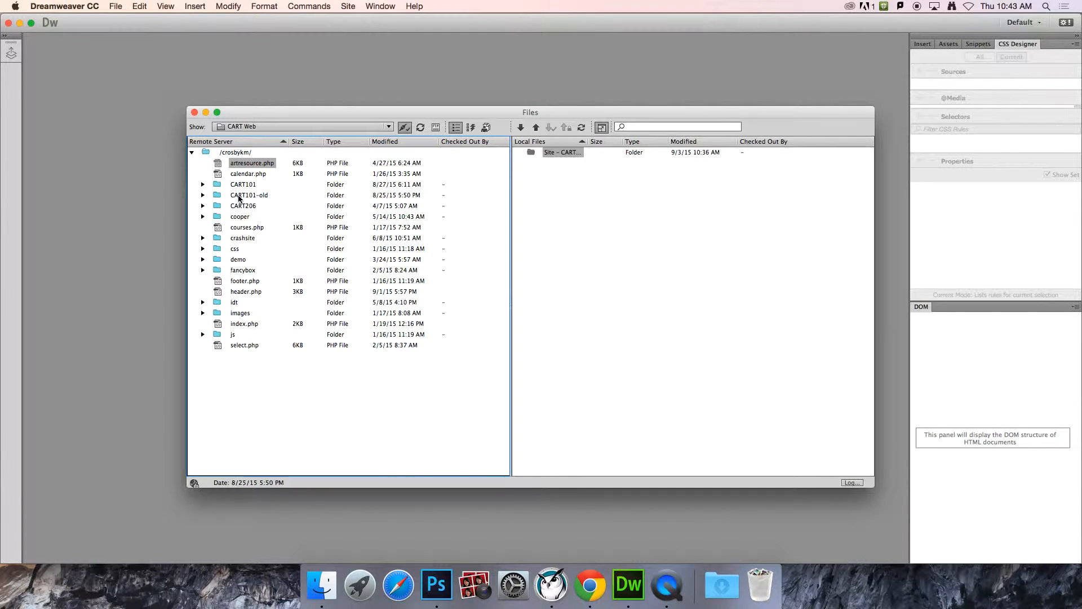
left_click(203, 206)
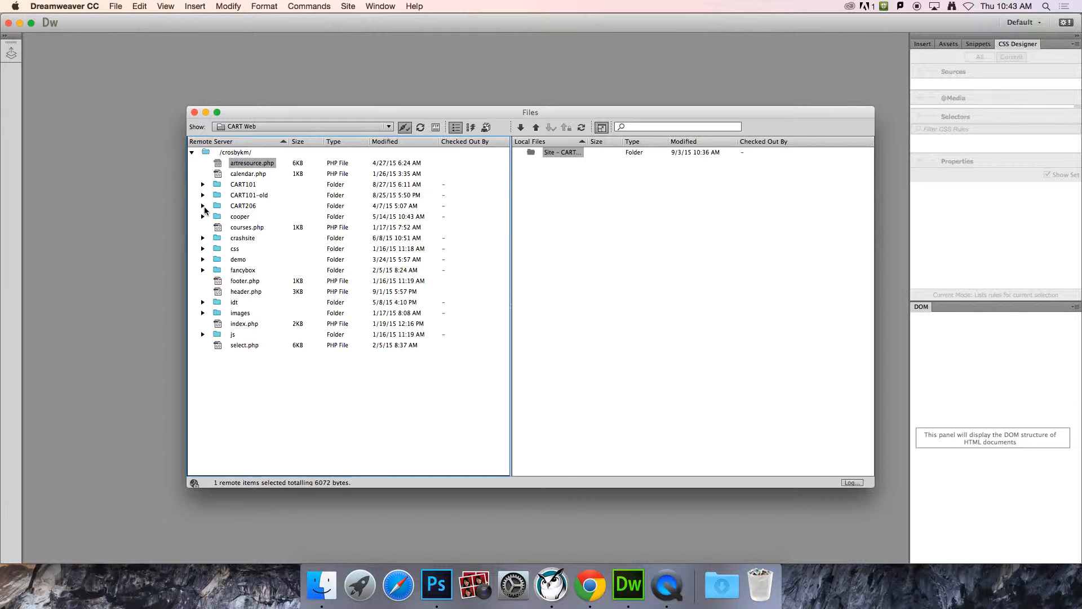
left_click(203, 206)
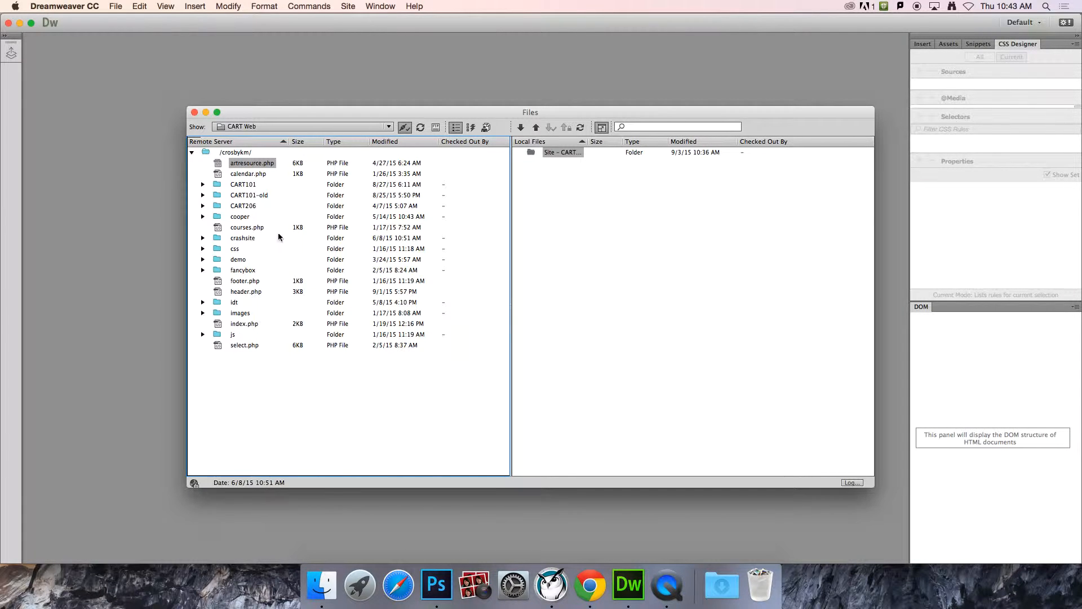
left_click(238, 325)
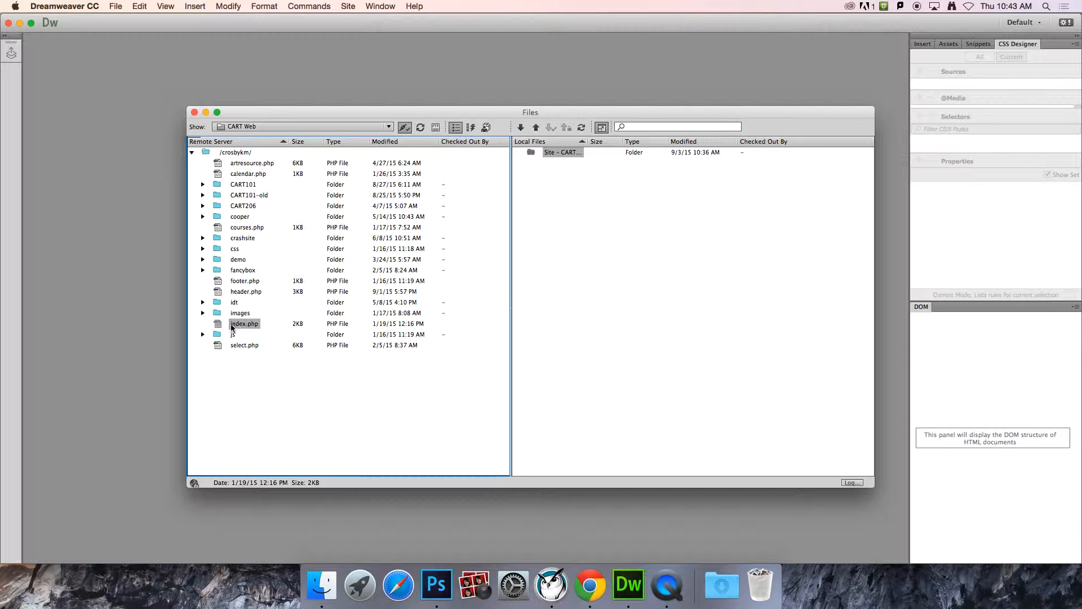
left_click(520, 129)
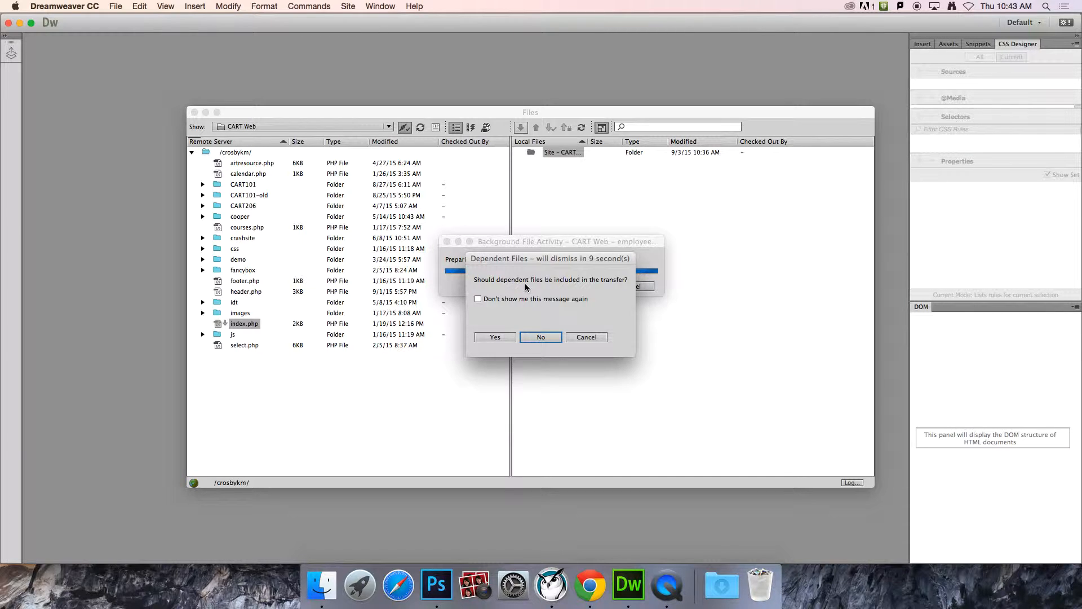
left_click(502, 338)
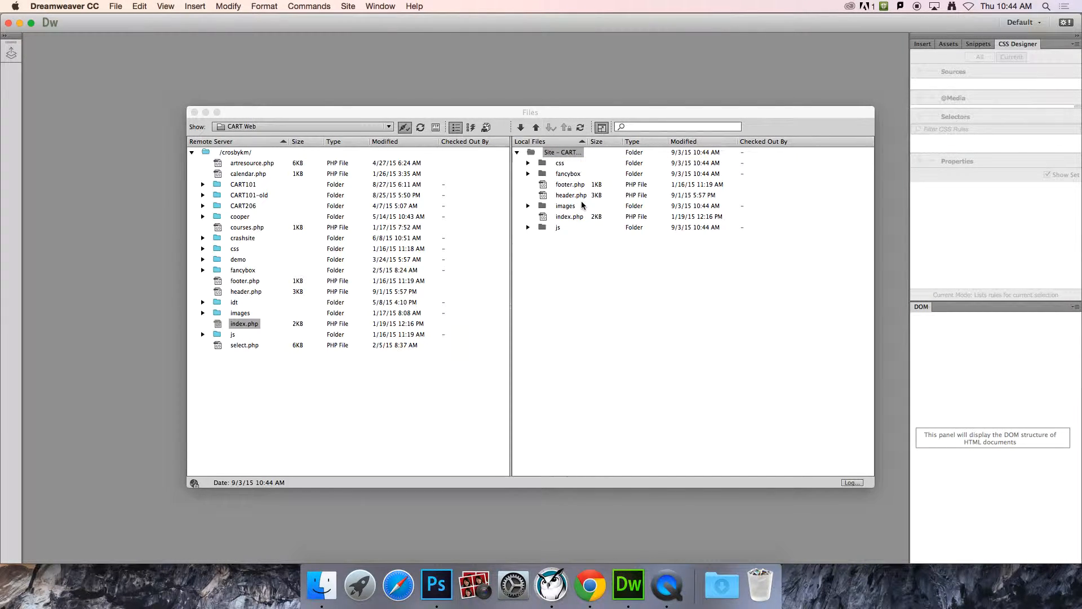
Step: Open the local copy of index.php from the Local Files pane
left_click(568, 220)
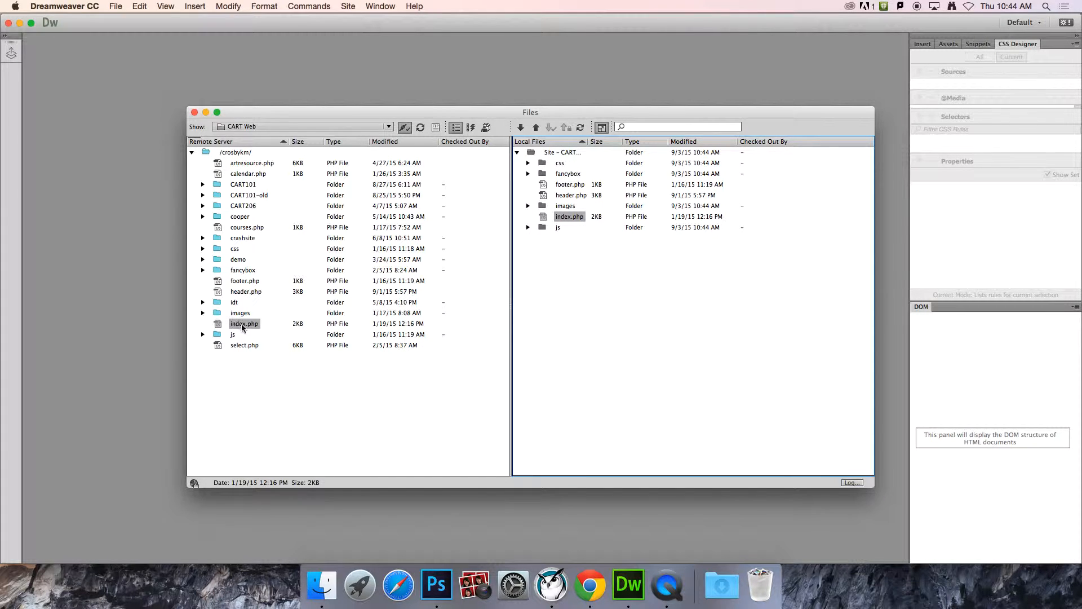
left_click(585, 324)
double_click(567, 217)
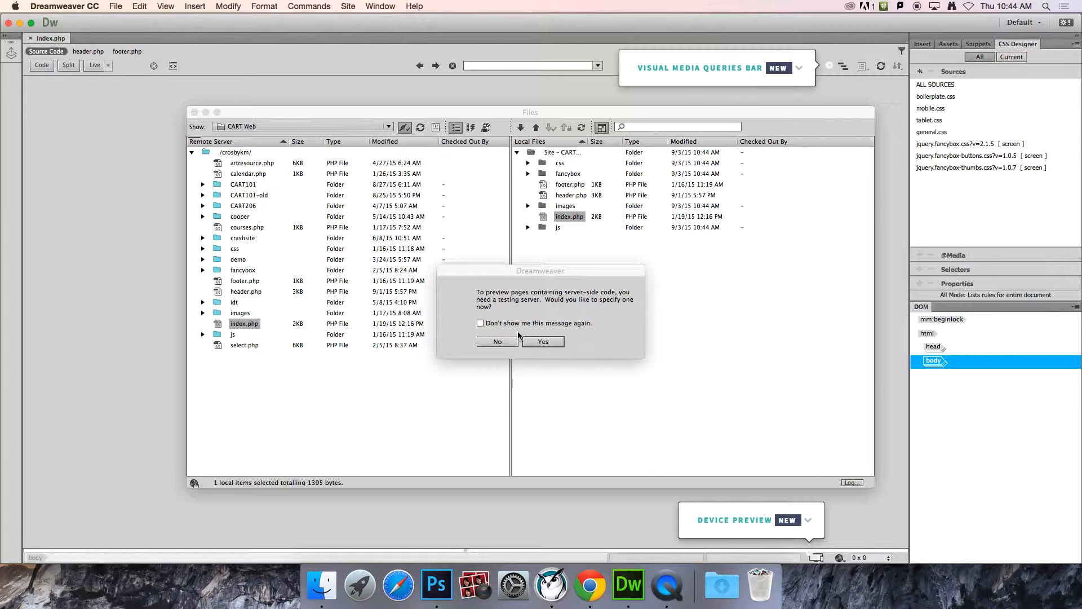
Step: Decline the testing-server prompt, answer the preview prompt, minimize Files, and show index.php in Split view
left_click(506, 345)
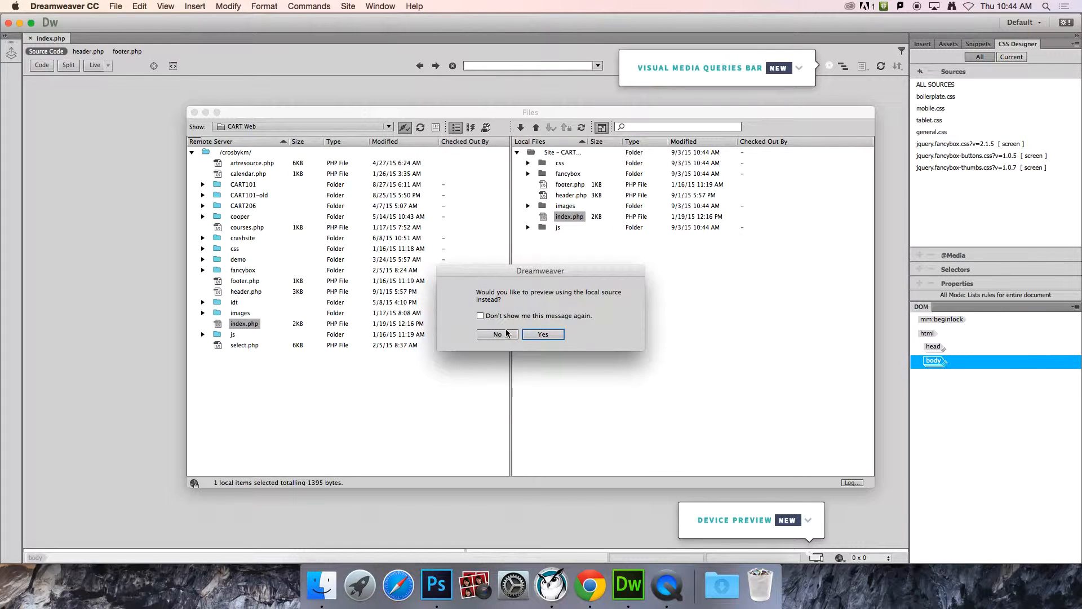
left_click(506, 337)
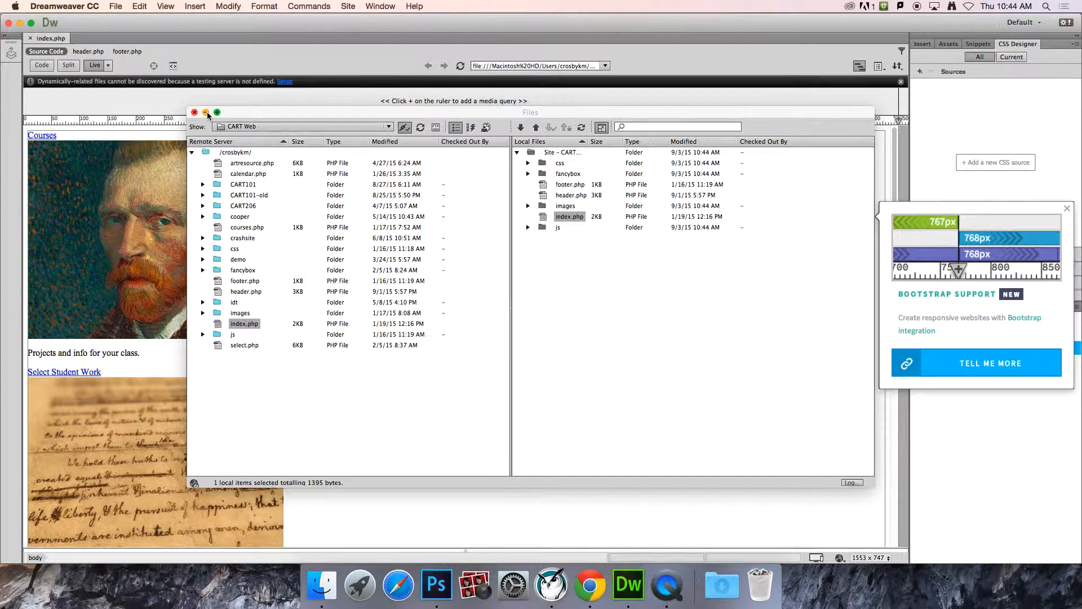
left_click(206, 113)
left_click(68, 65)
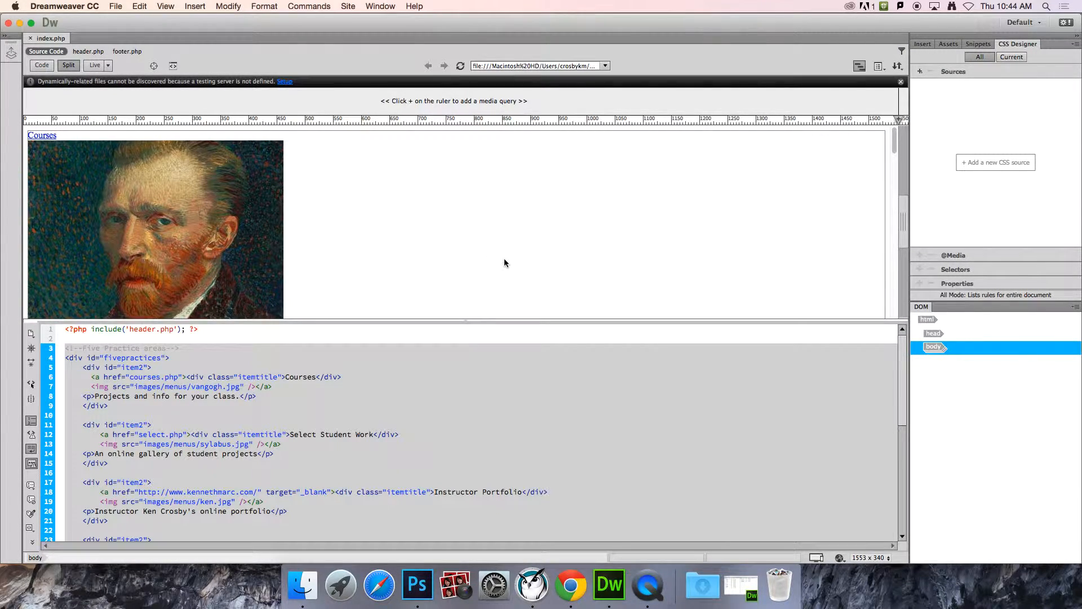
left_click(569, 600)
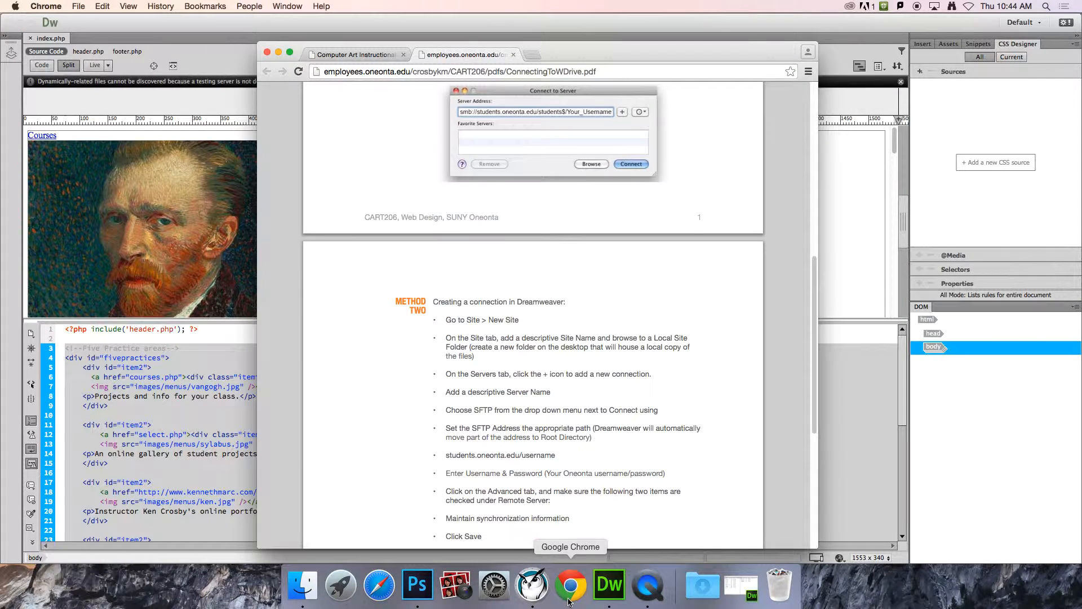
Step: Show the CART 206 Projects tab in Chrome, then return to Dreamweaver
left_click(342, 55)
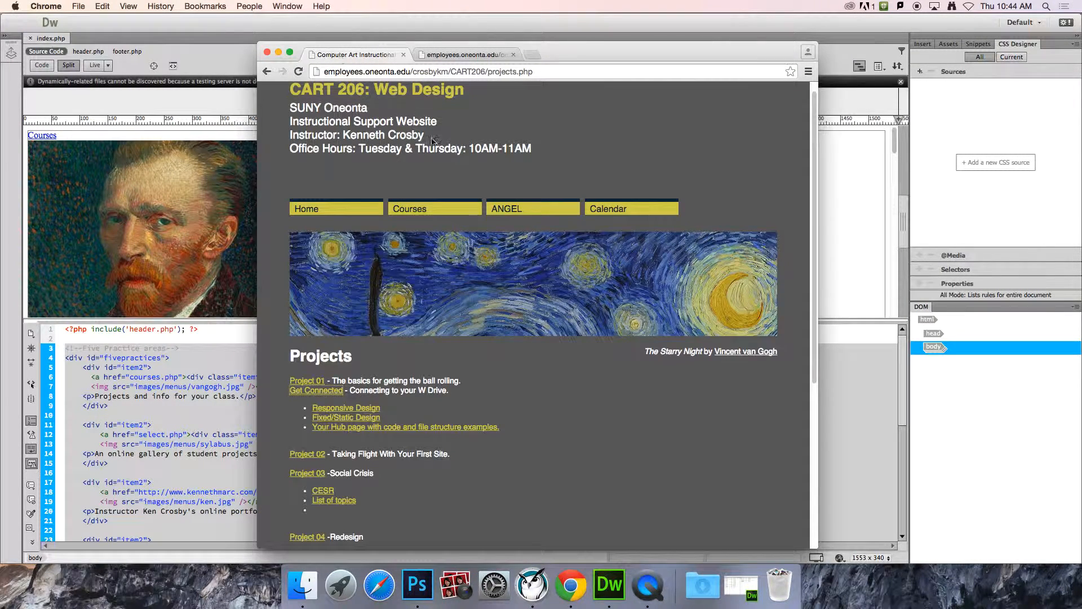
left_click(820, 17)
Step: Browse index.php's code, then its related header.php and footer.php, ending on header.php's source
key("super+a")
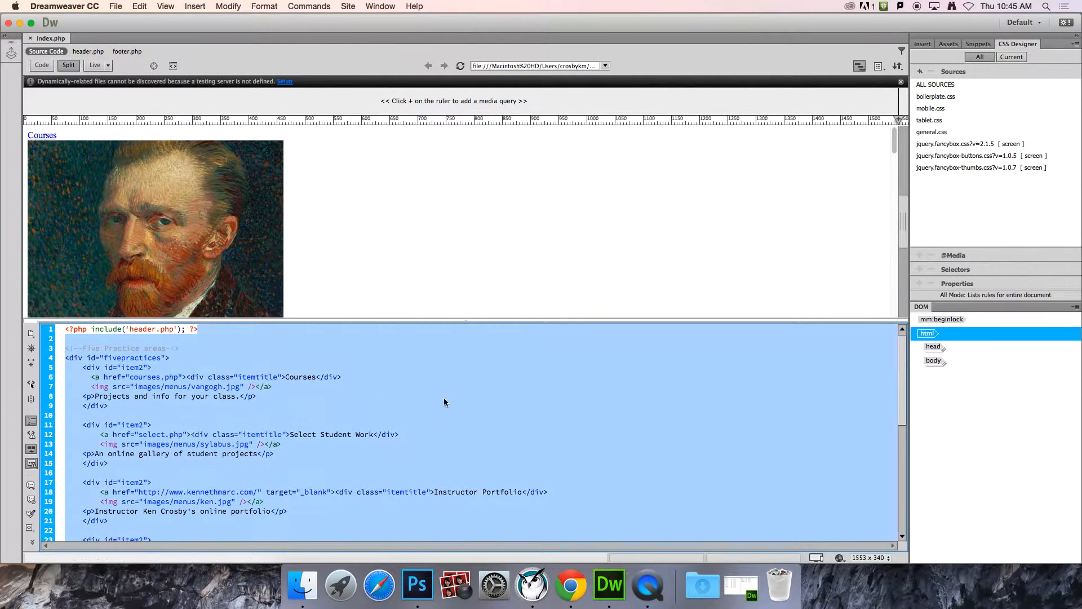
scroll(401, 414, "down", 10)
scroll(402, 414, "up", 10)
left_click(213, 427)
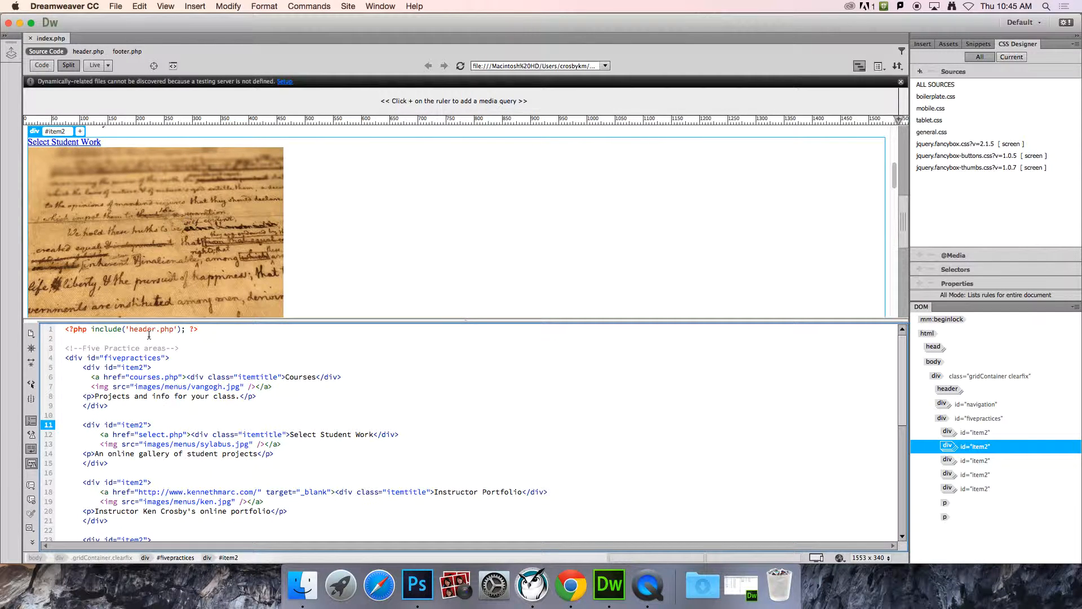
left_click(82, 53)
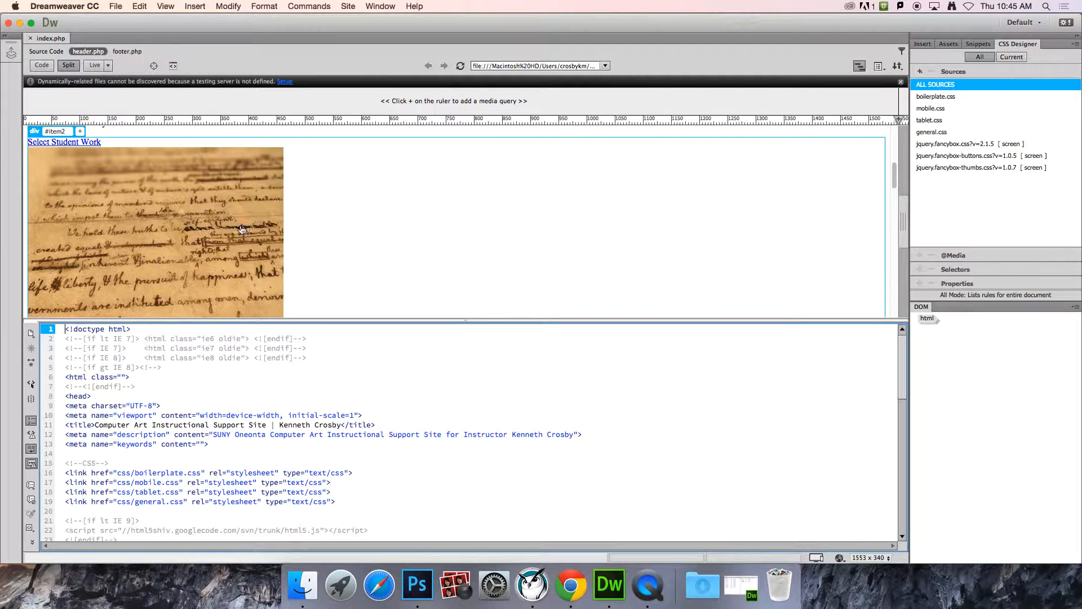
scroll(349, 382, "down", 15)
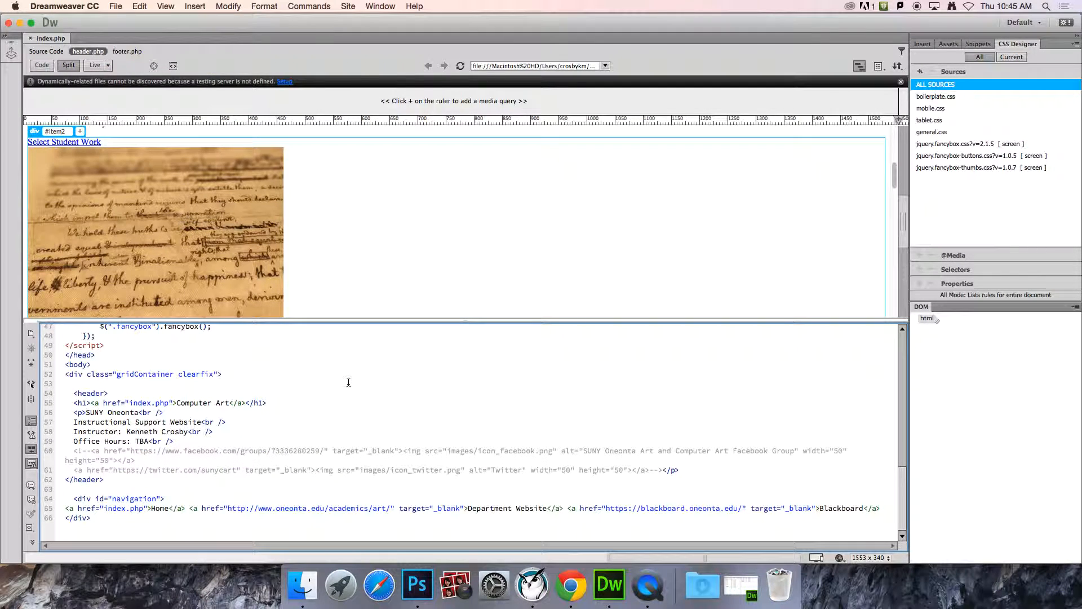
left_click(133, 51)
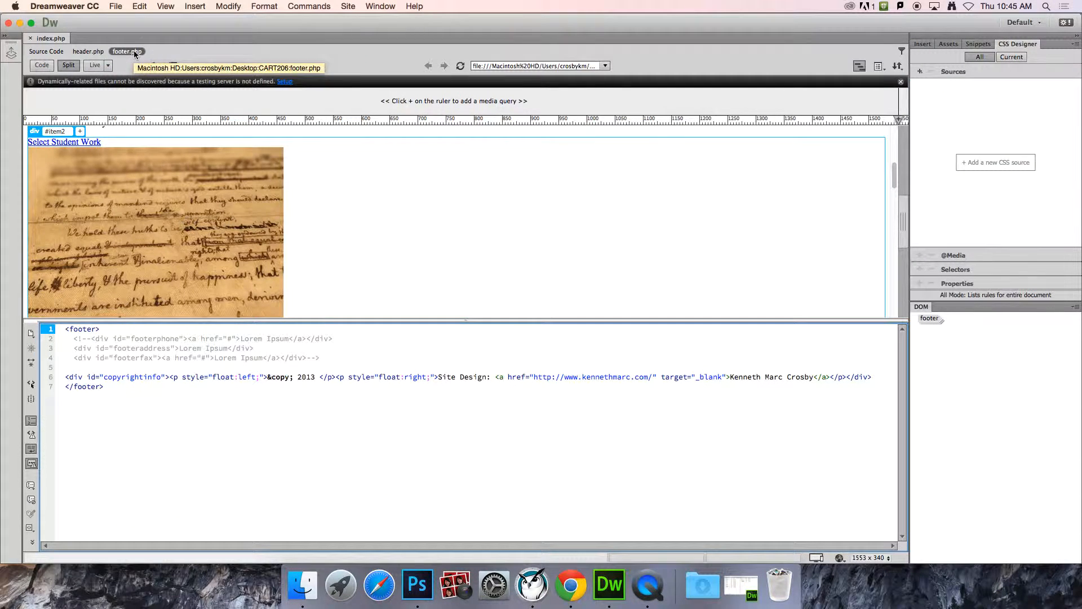
left_click(47, 52)
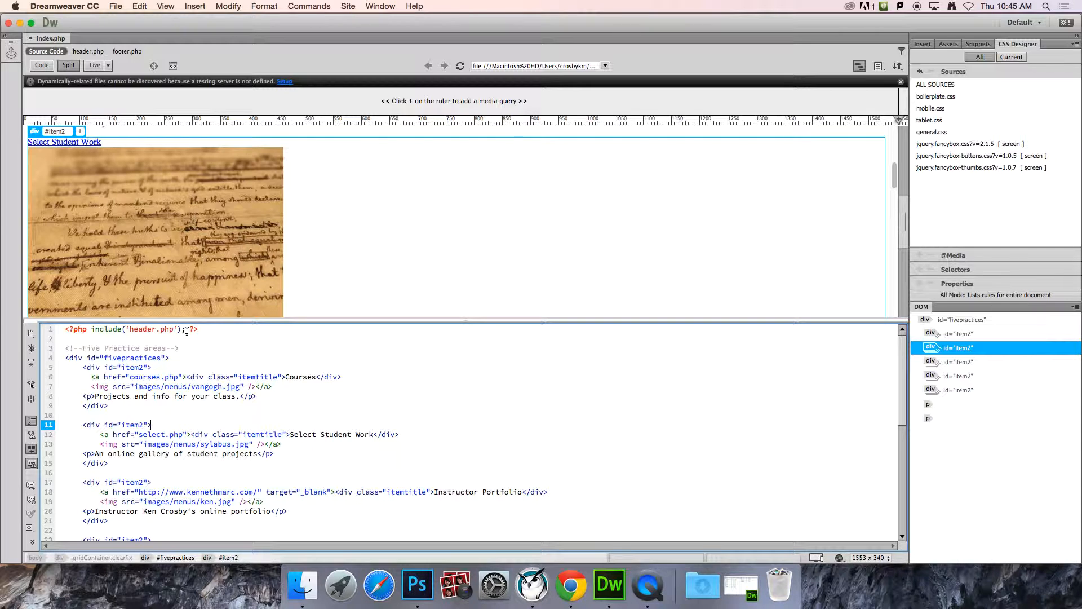
left_click(96, 53)
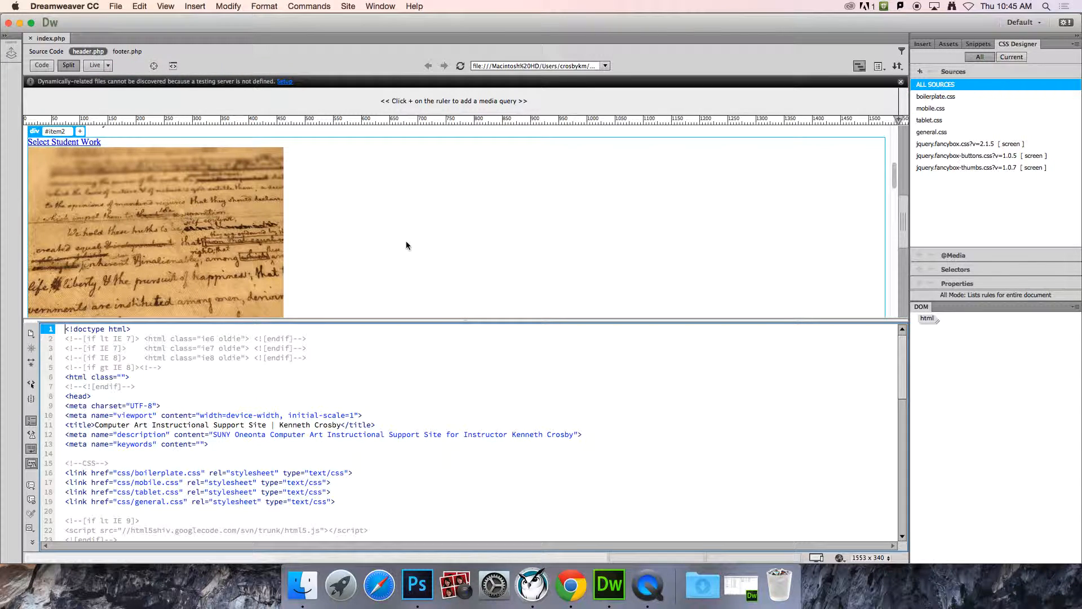
scroll(366, 289, "down", 10)
scroll(366, 290, "up", 10)
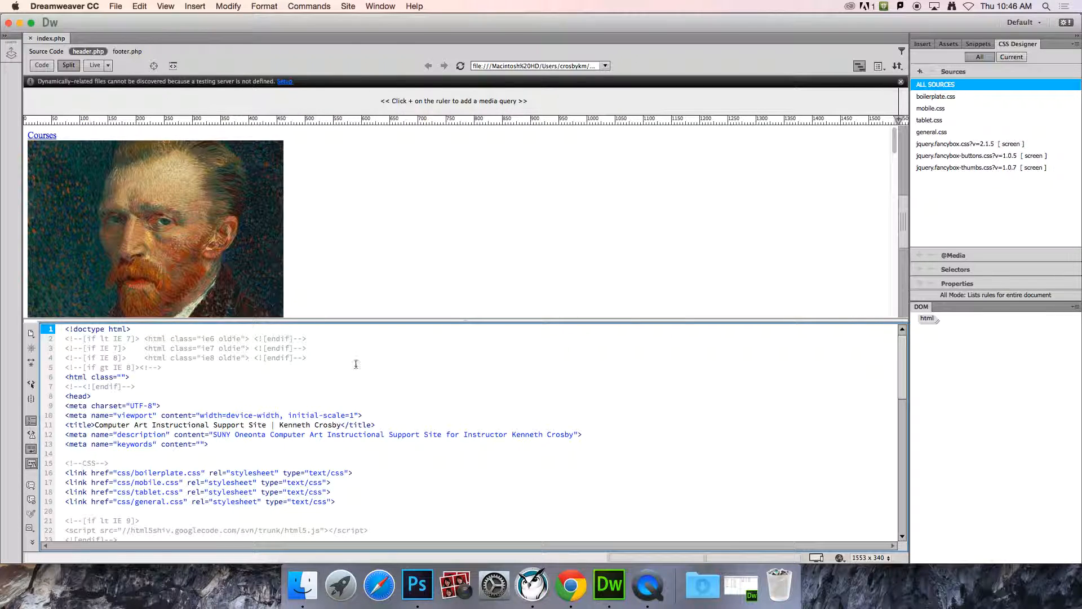
Step: Close the Dreamweaver document window and bring Chrome's CART 206 Projects page to the front
left_click(8, 24)
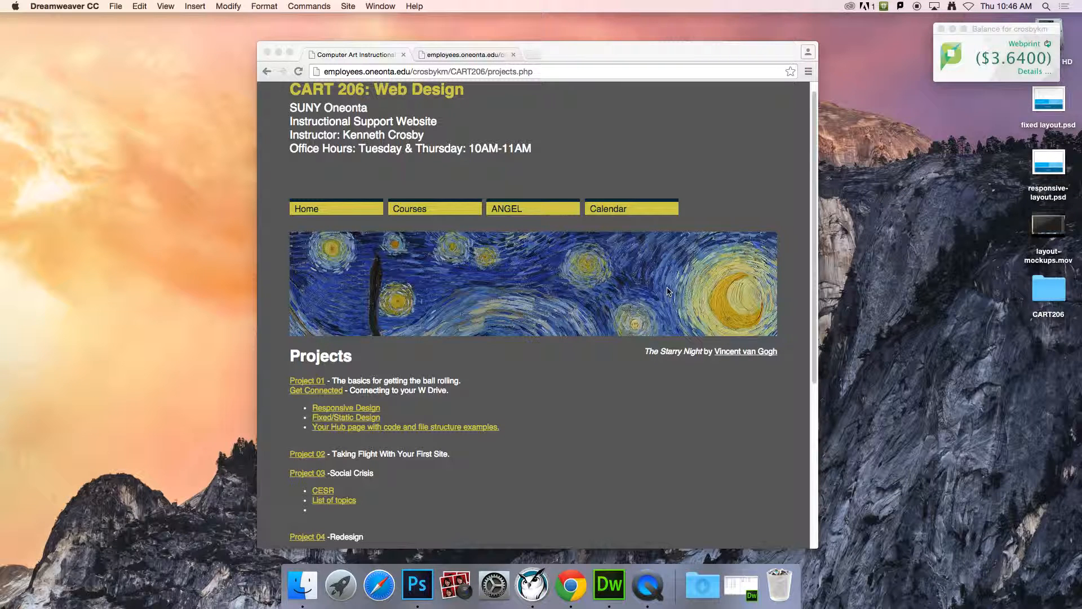
left_click(732, 159)
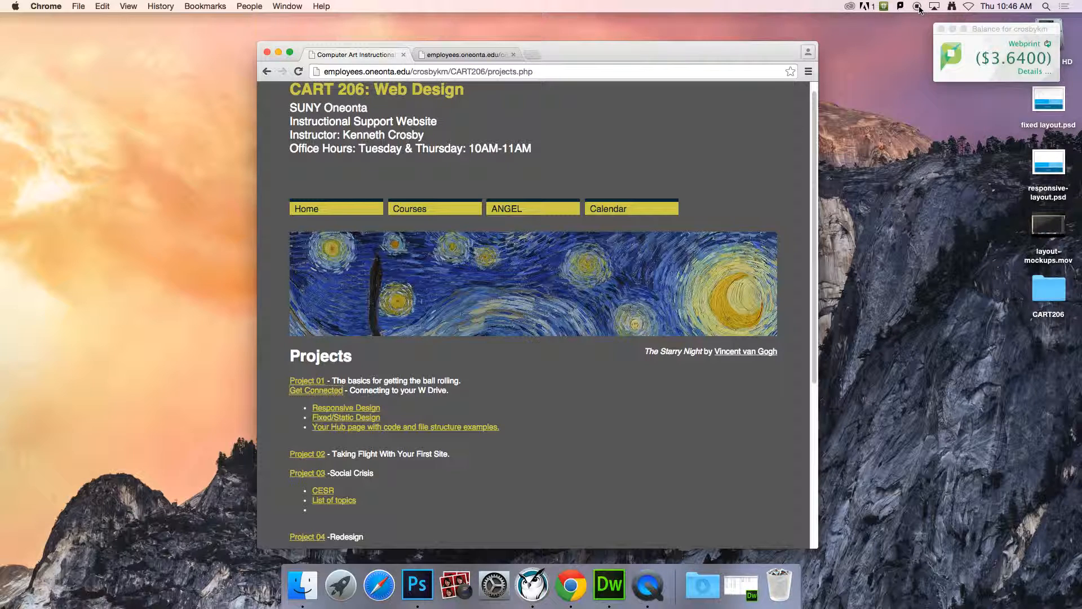